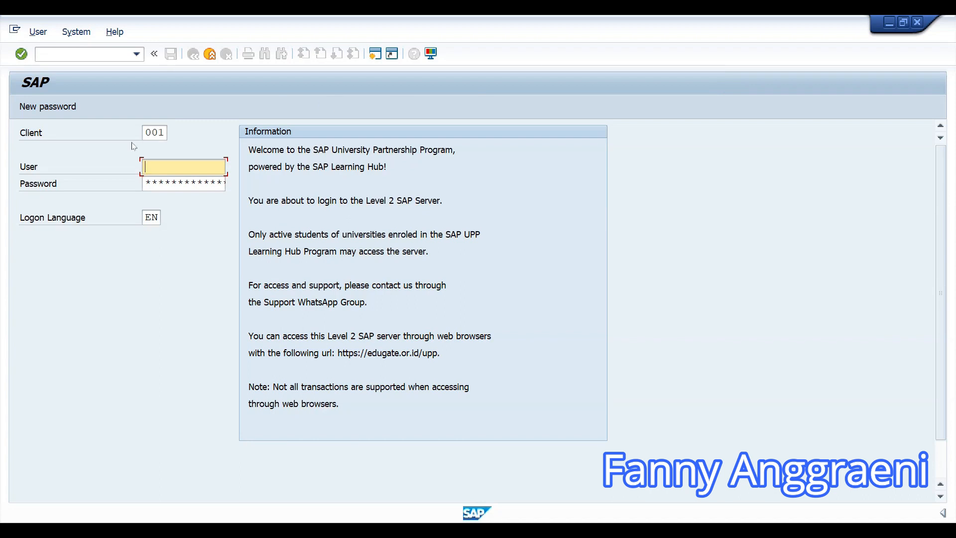
Log on to client 907 with the assigned user ID and the account password
double_click(147, 132)
text(907)
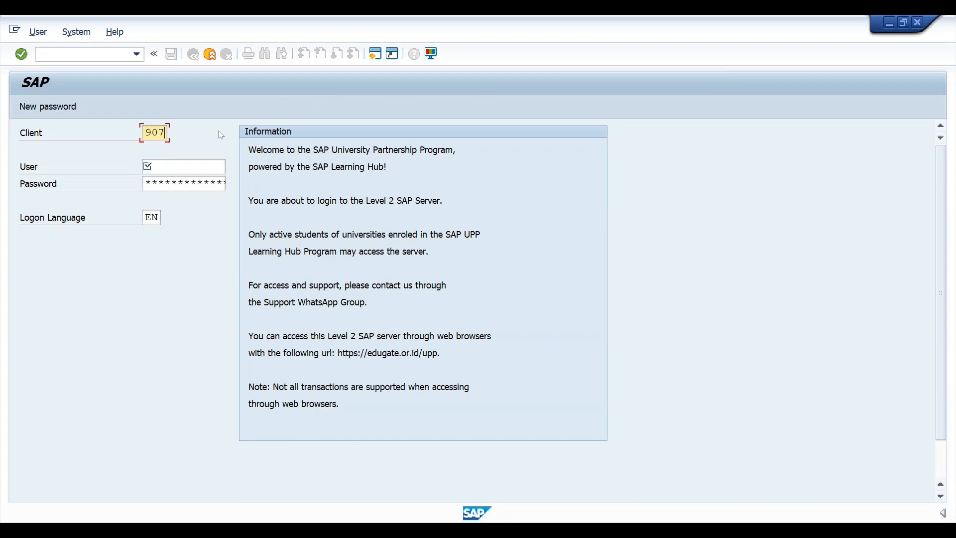
click(189, 164)
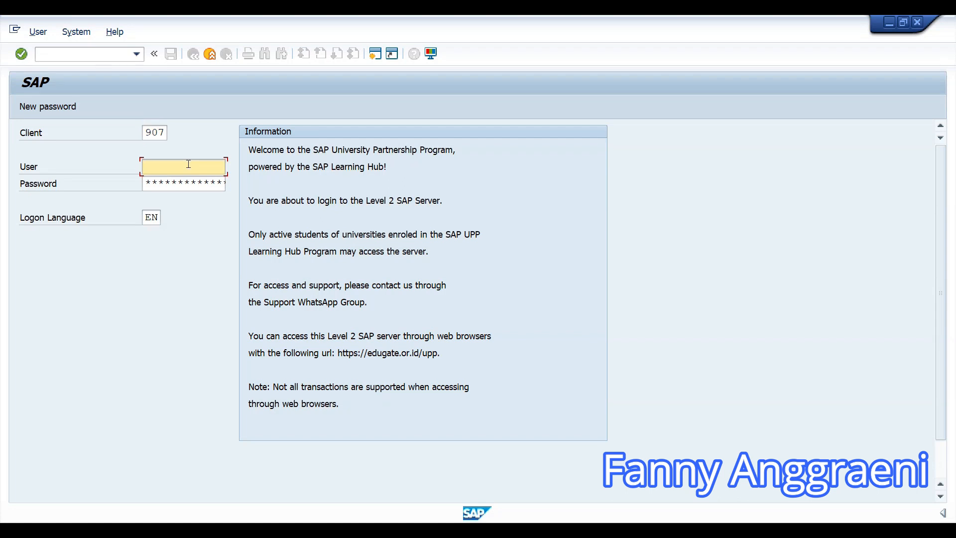
text(3)
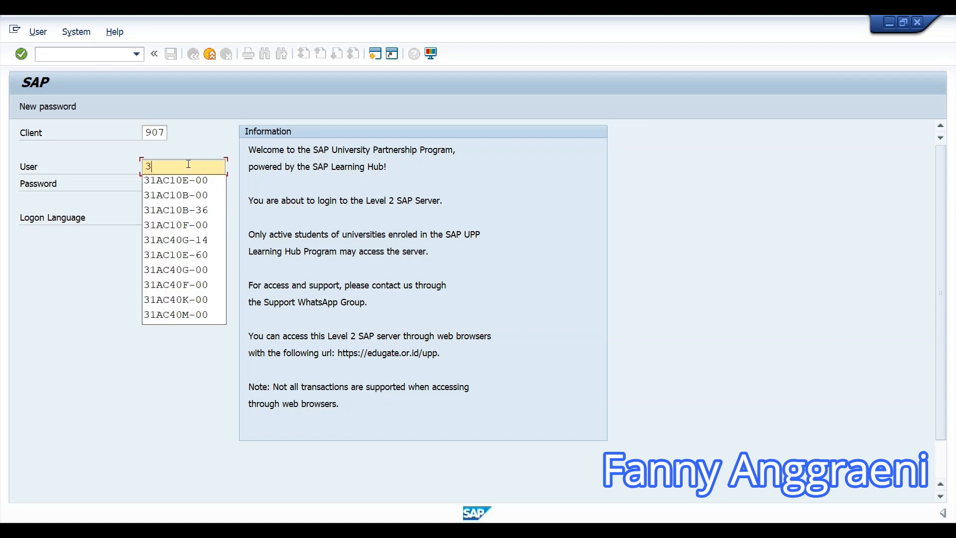
text(1AC10)
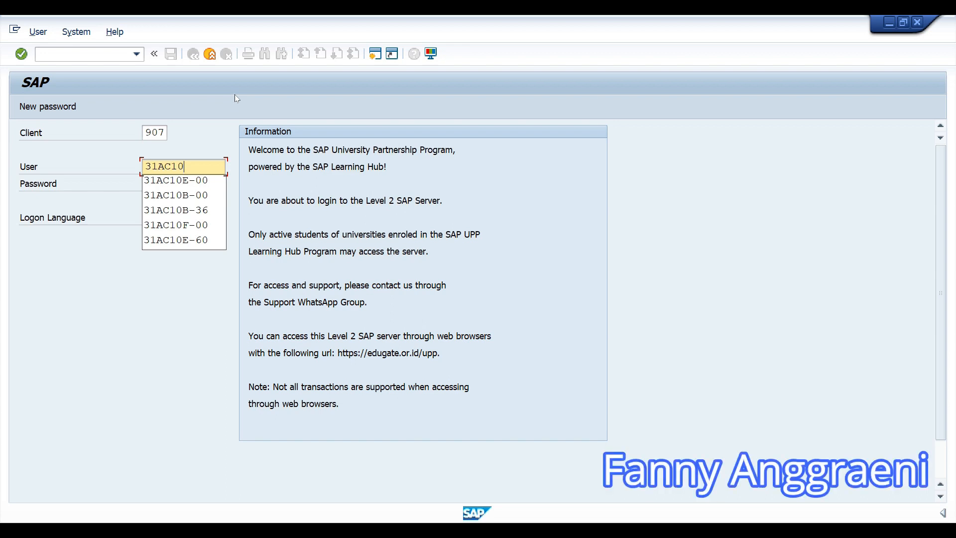
text(F-)
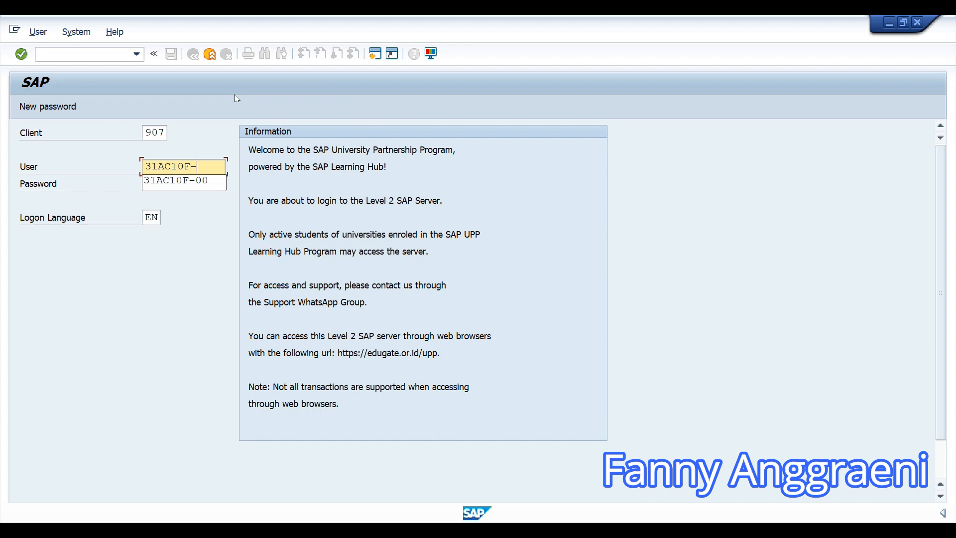
text(00)
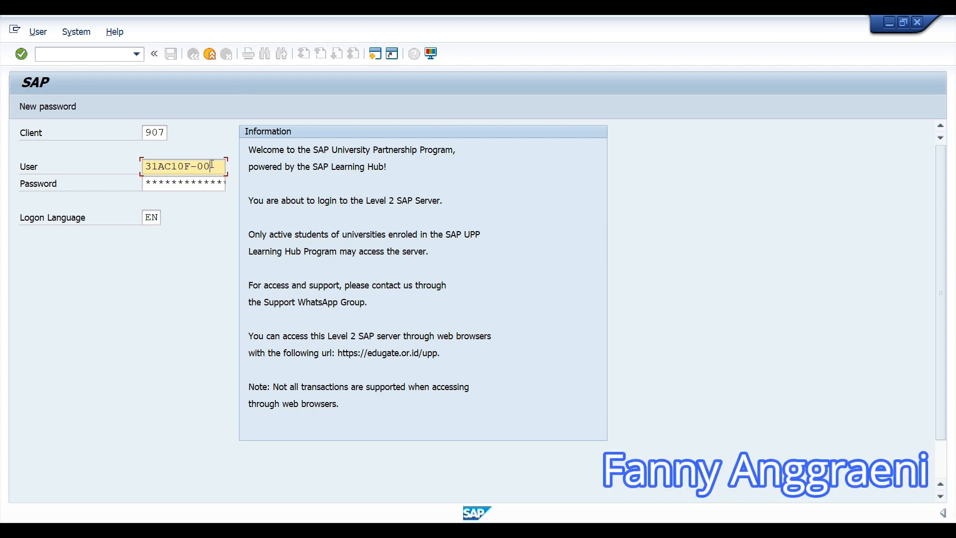
key(Tab)
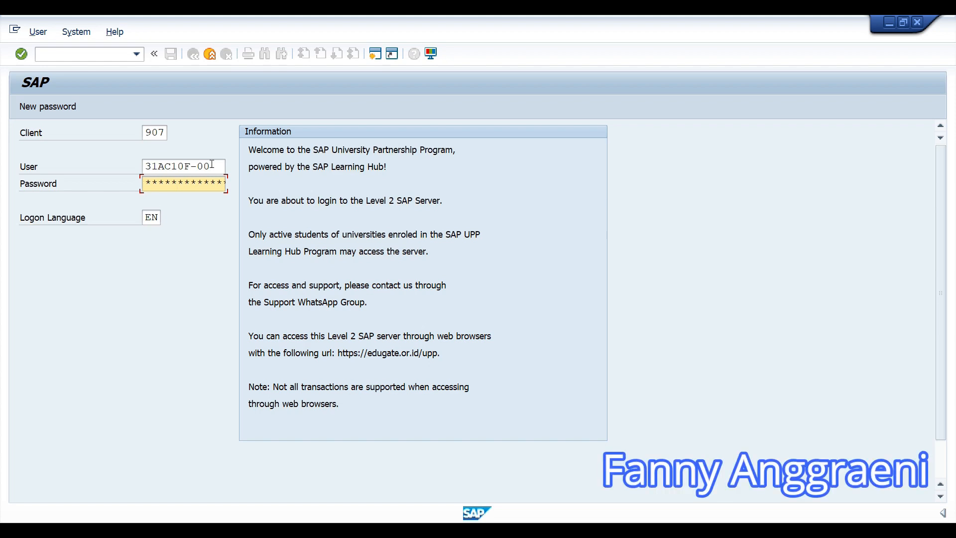
key(Return)
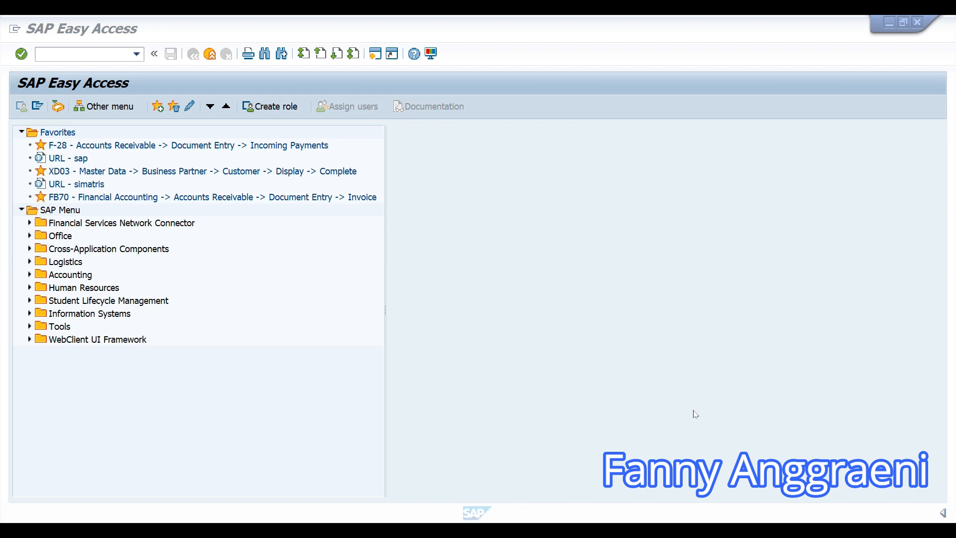
Open the AS01 asset creation transaction within Accounting > Financial Accounting > Fixed Assets > Asset > Create
click(29, 275)
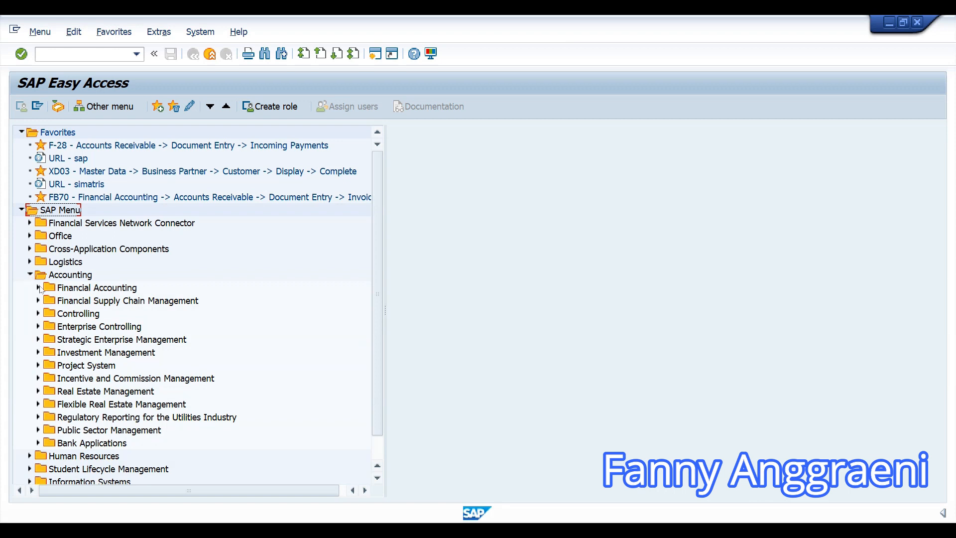
click(38, 287)
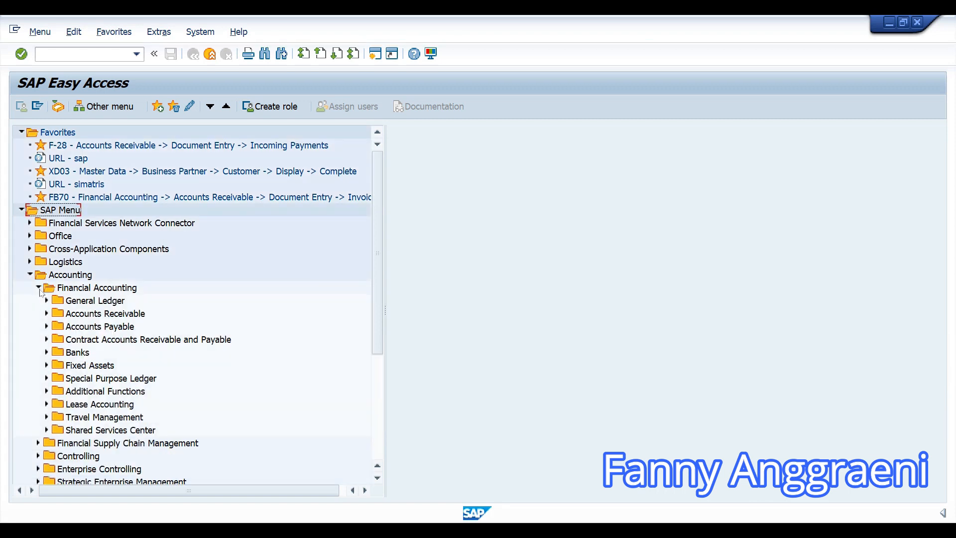
click(46, 365)
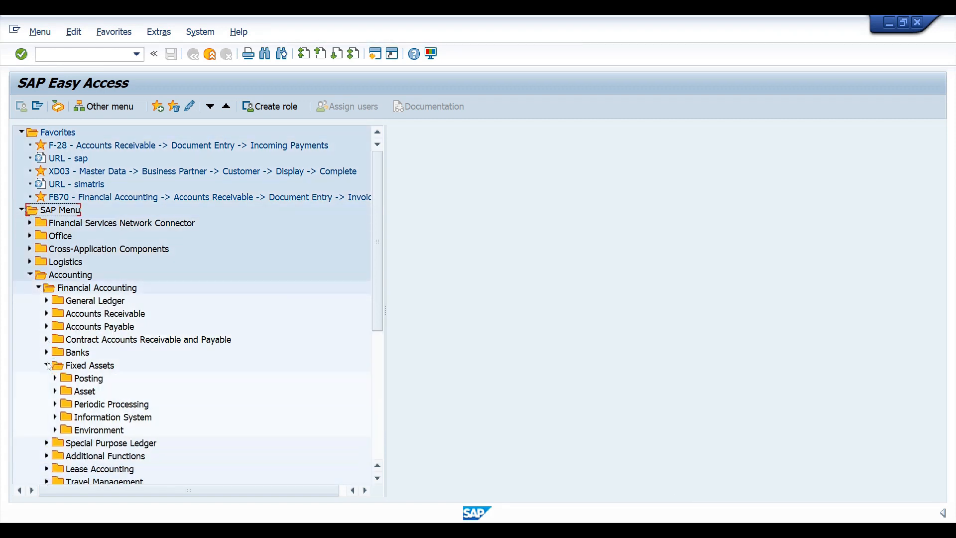
click(55, 392)
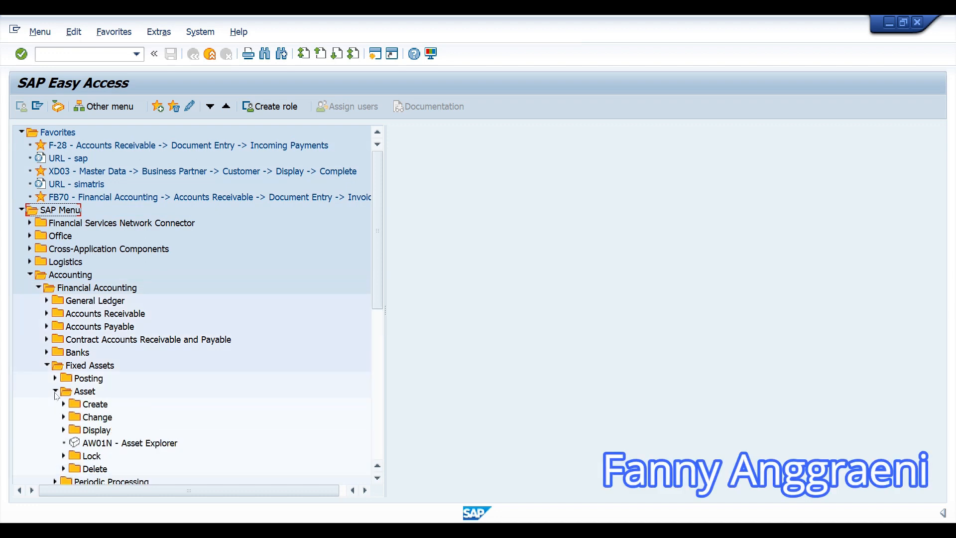
click(63, 405)
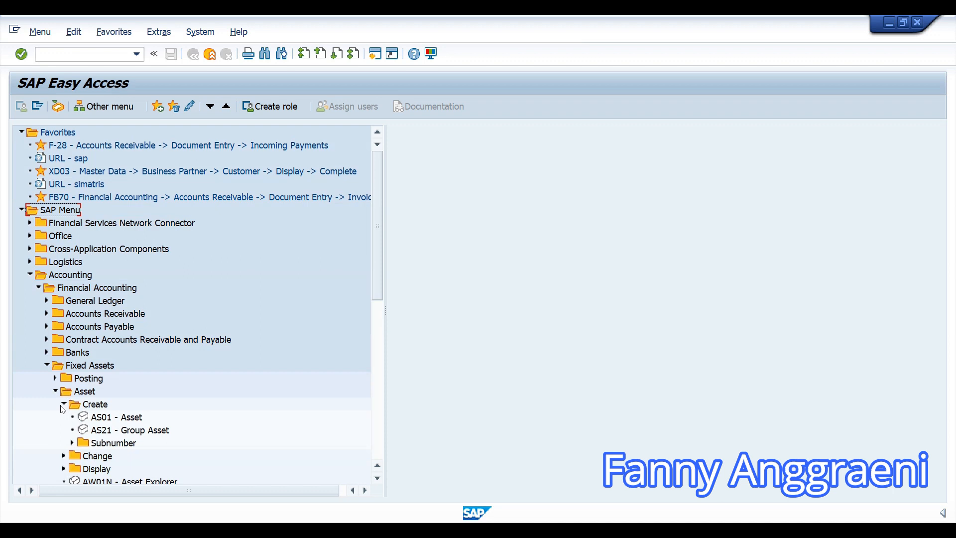
click(108, 418)
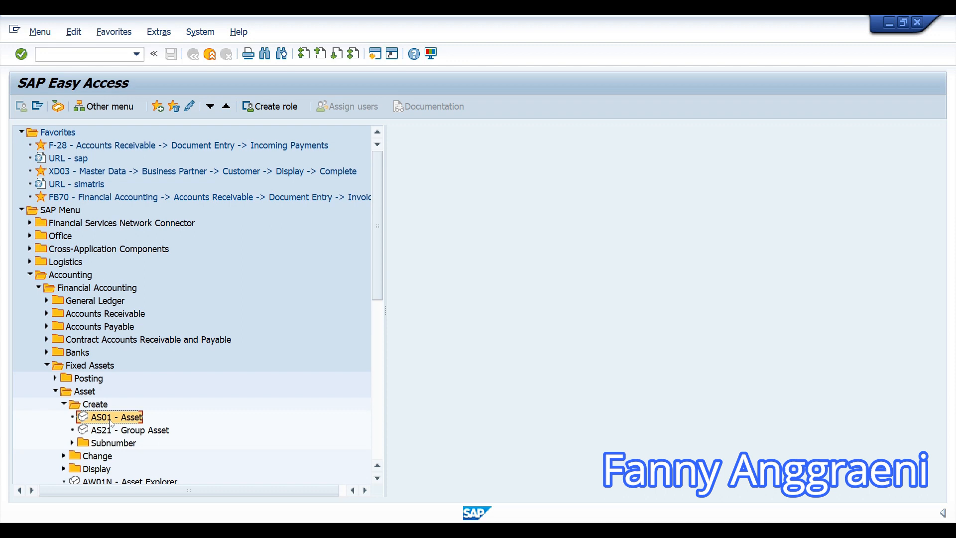
double_click(111, 422)
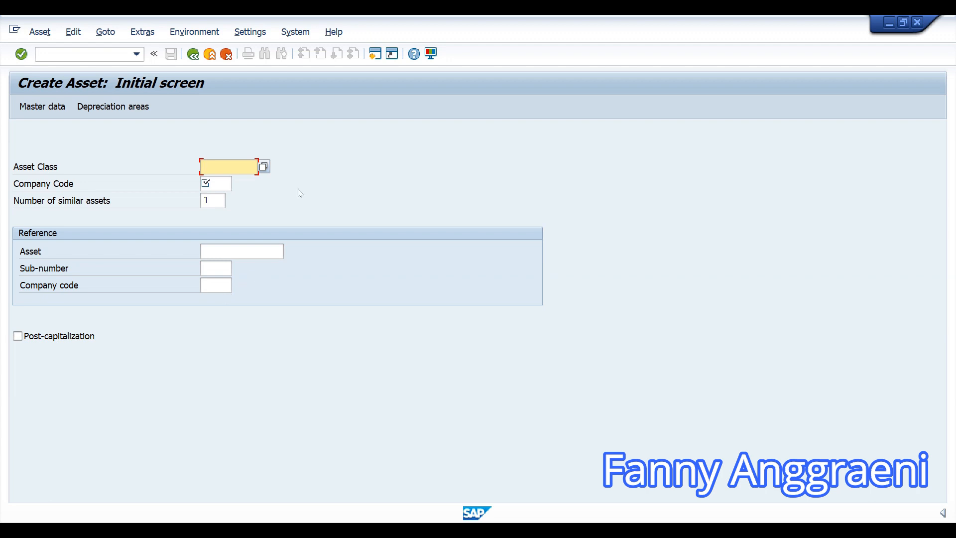
Set asset class 4000 and company code 1000 for the new asset, and open its master data
text(4000)
click(218, 182)
text(1)
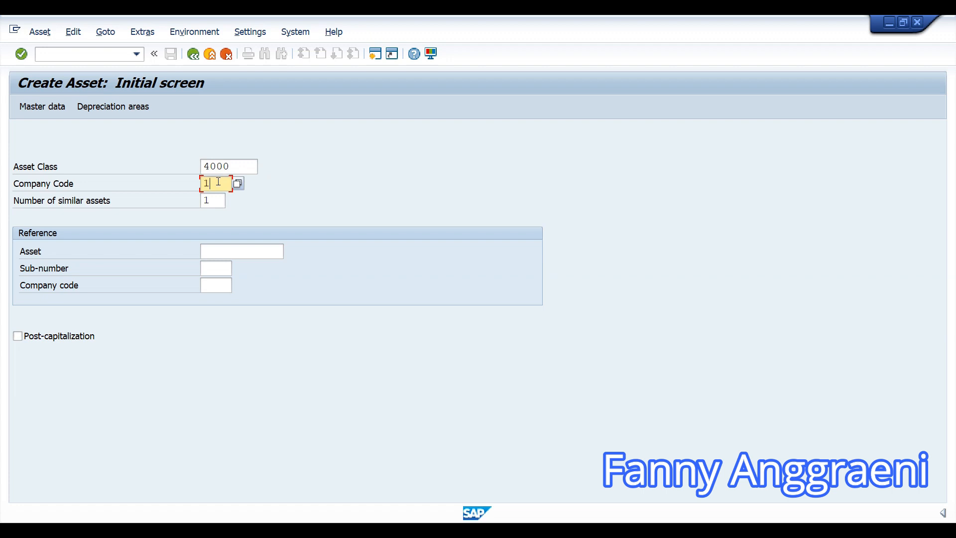
text(000)
key(Tab)
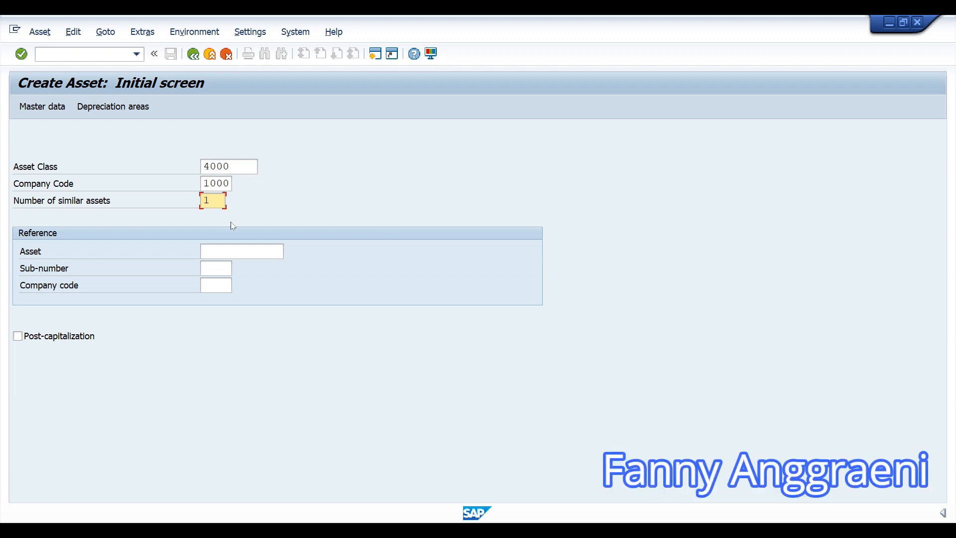
click(45, 106)
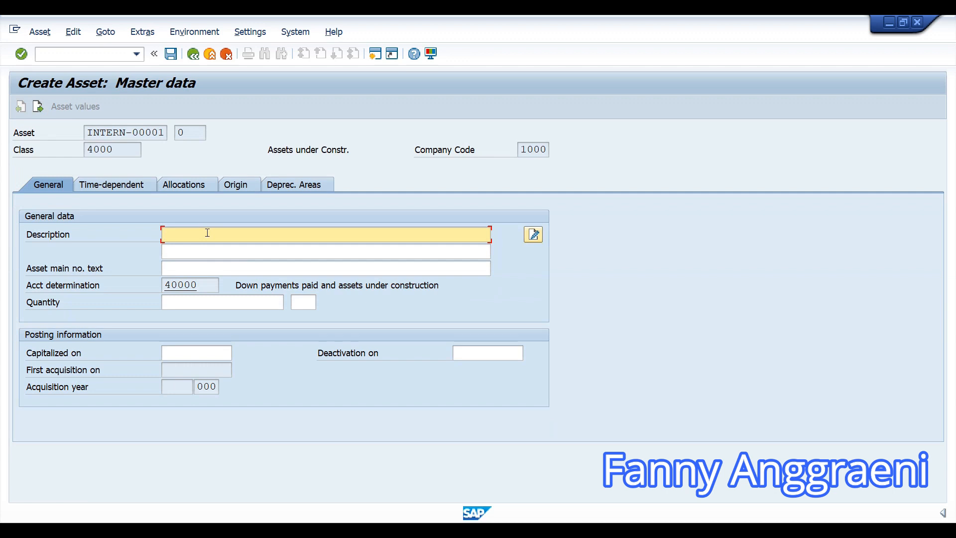
Describe the asset as "Office Building Extension F00", assign cost center CC-F00, and save it
text(Office Building Extension )
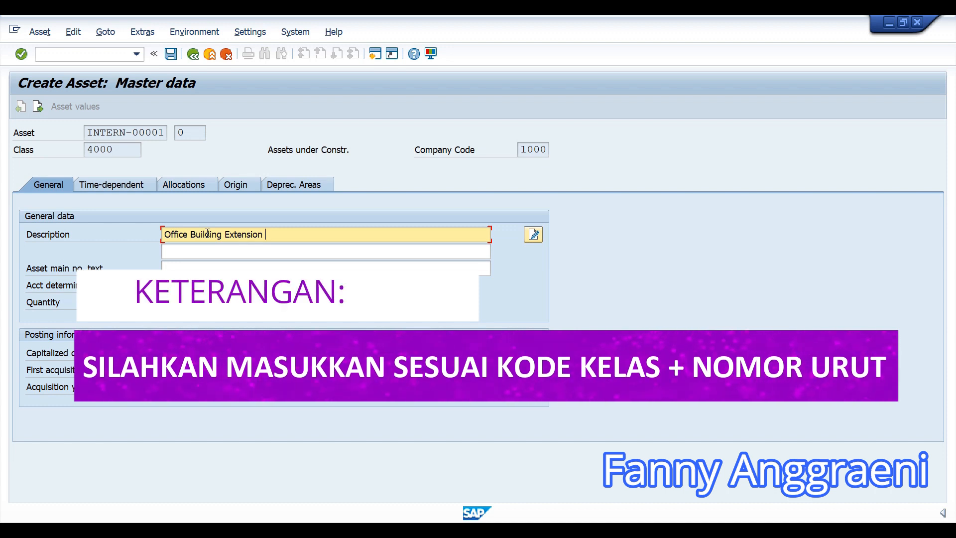
text(F00)
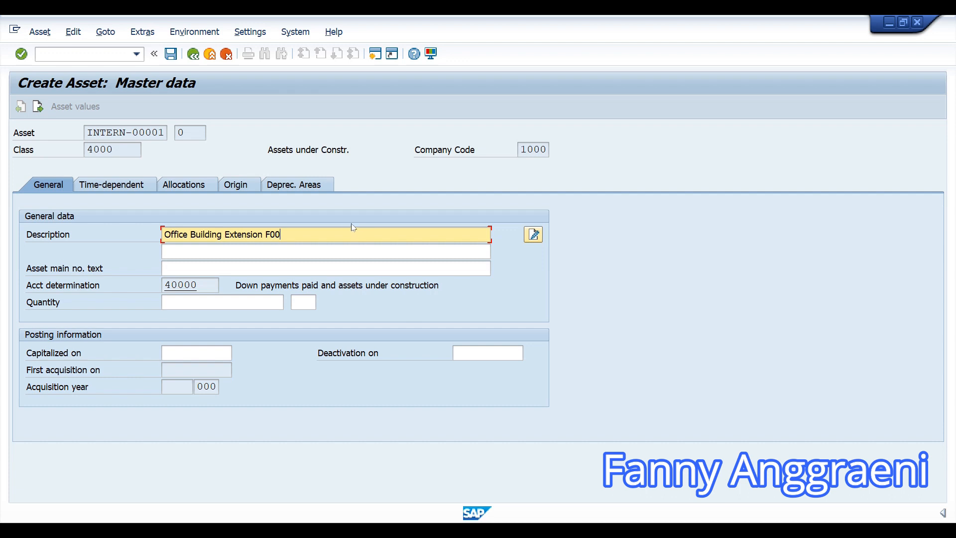
click(134, 188)
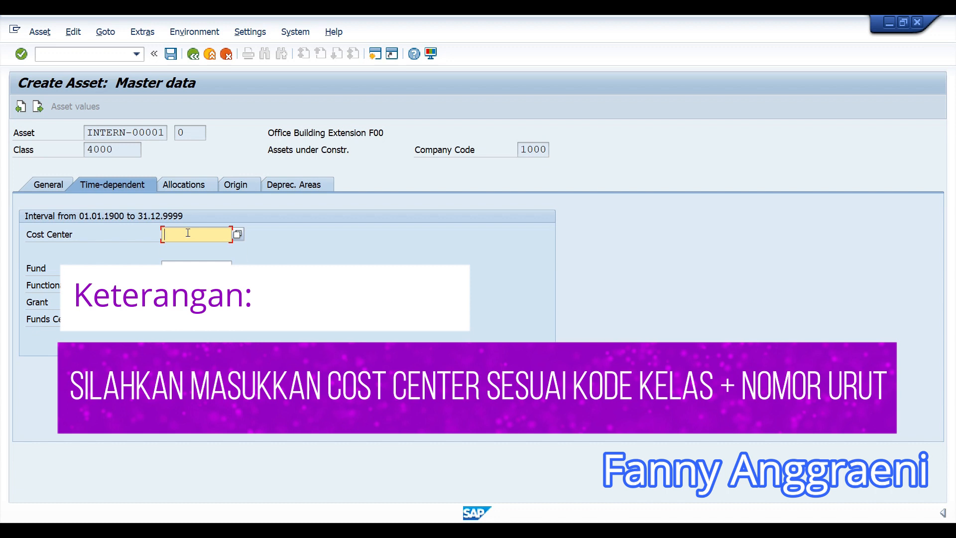
text(CC)
click(188, 249)
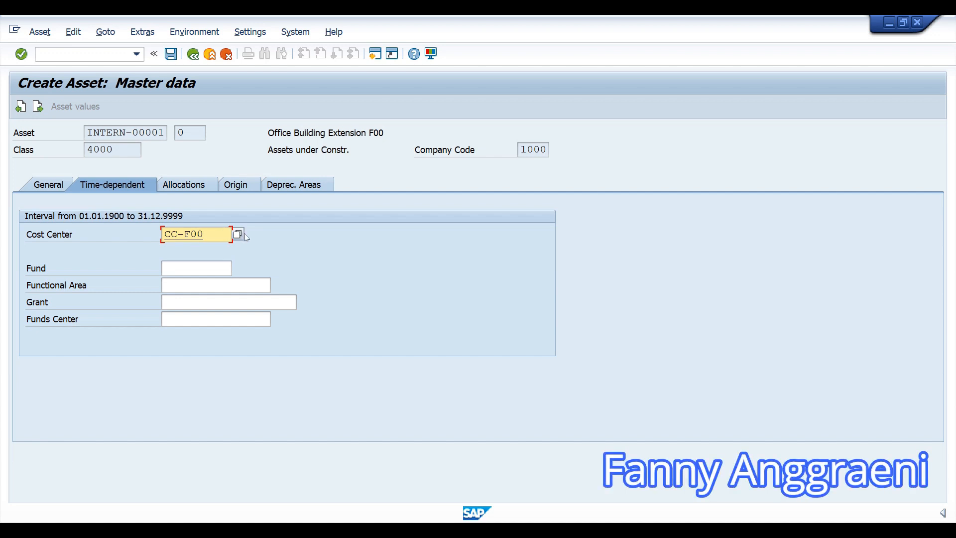
click(174, 58)
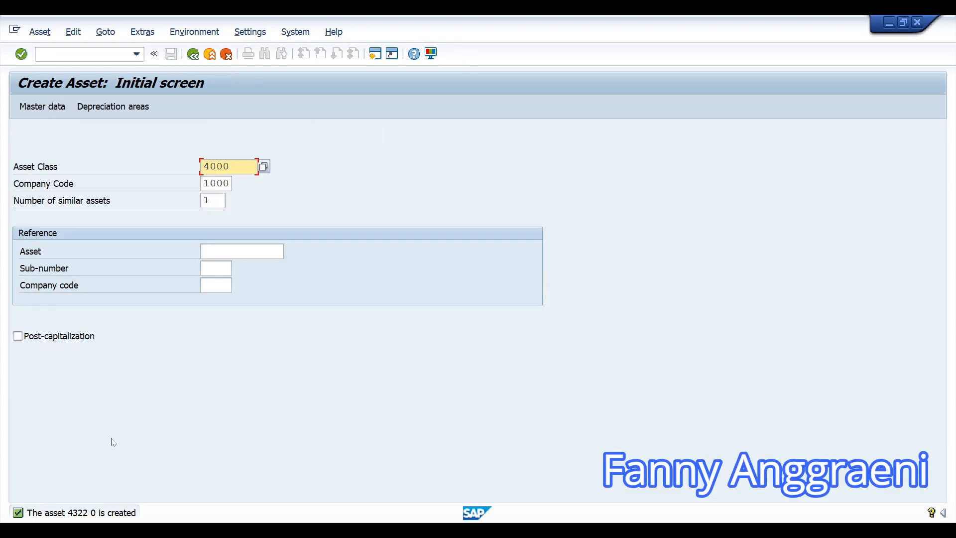
Copy the new asset's number from the creation message into the sticky note after "Asset Number Ex 18 Task 3 =", and leave asset creation
click(85, 514)
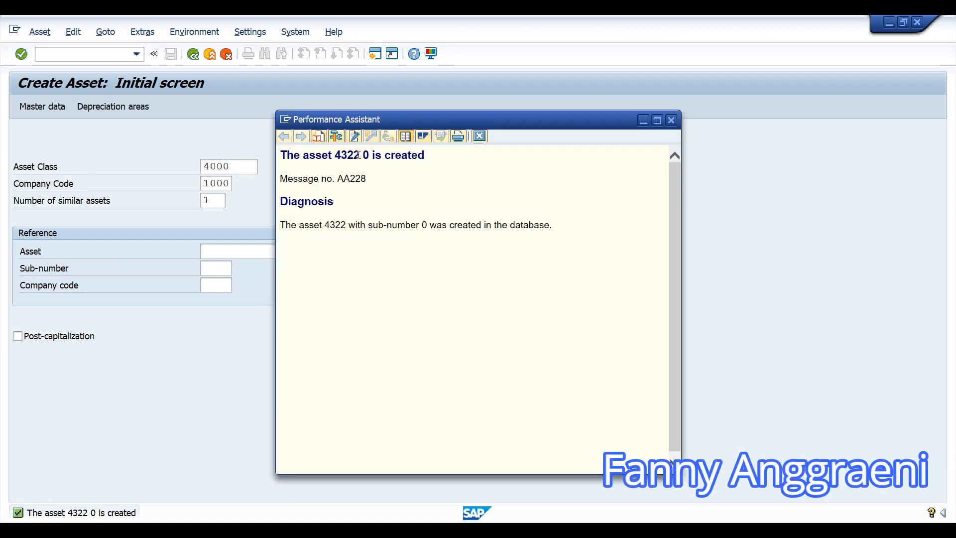
double_click(359, 155)
key(ctrl+c)
key(alt+Tab)
key(ctrl+v)
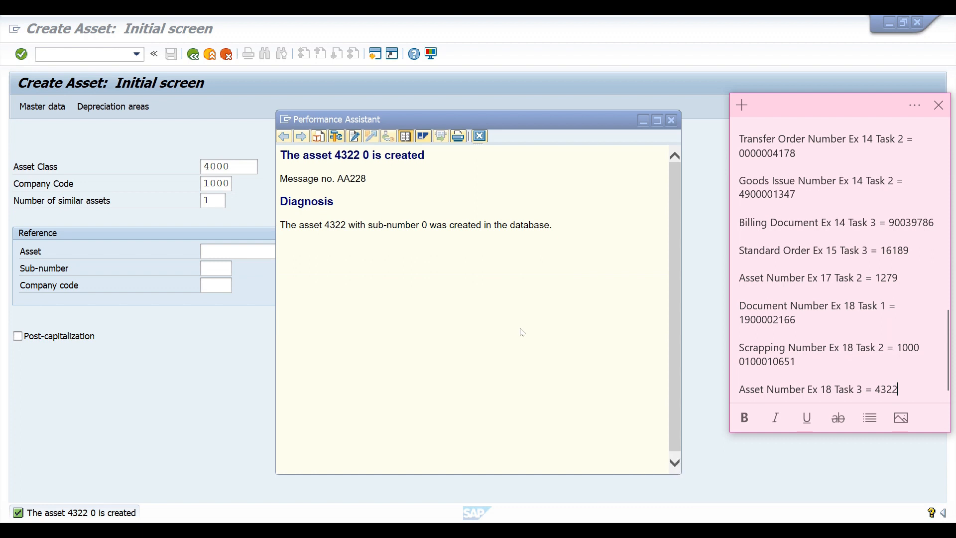
click(242, 361)
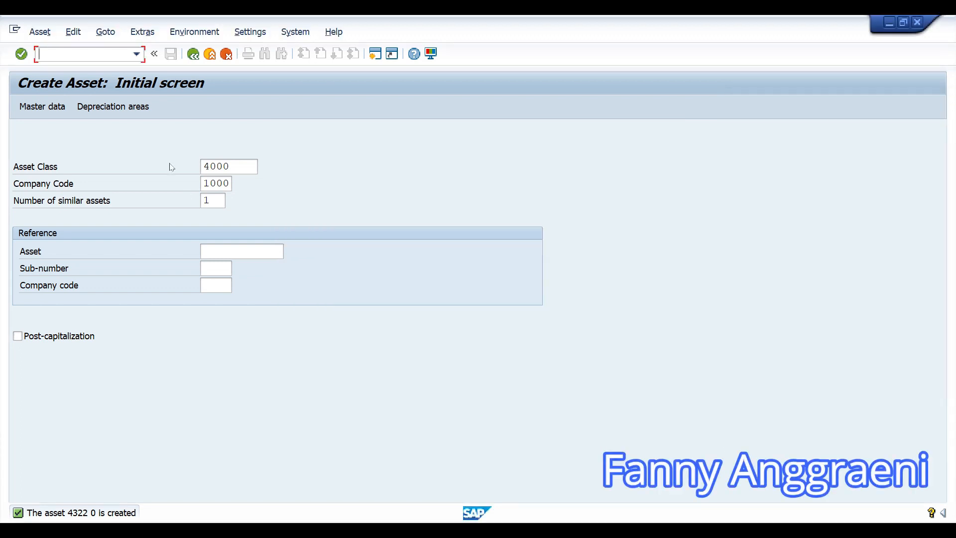
key(F3)
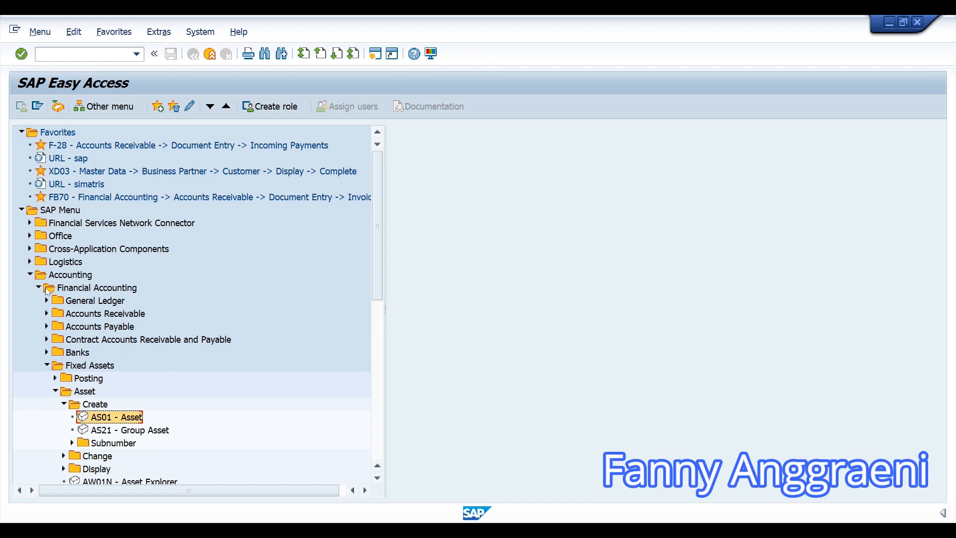
Open the F-90 transaction for external acquisition with vendor within the Fixed Assets posting area
click(55, 392)
click(56, 379)
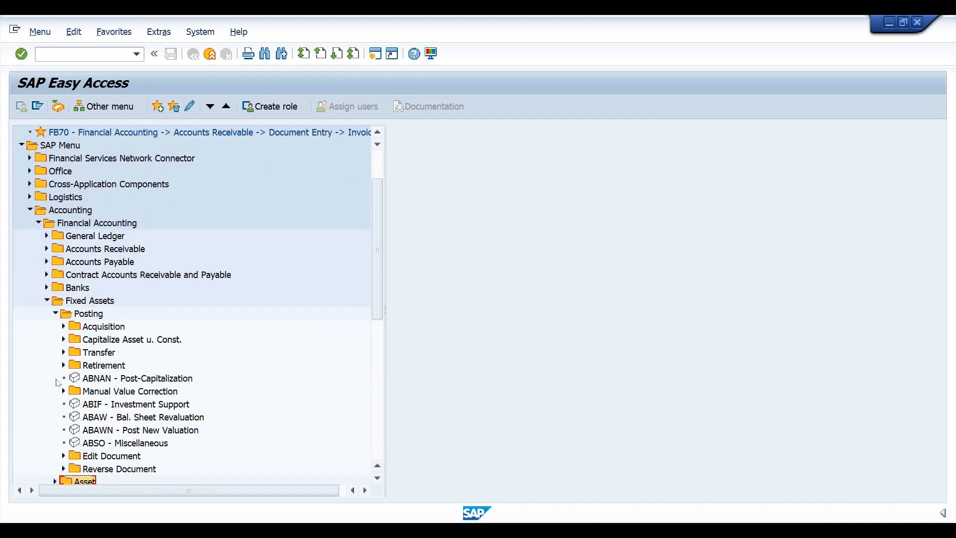
click(64, 328)
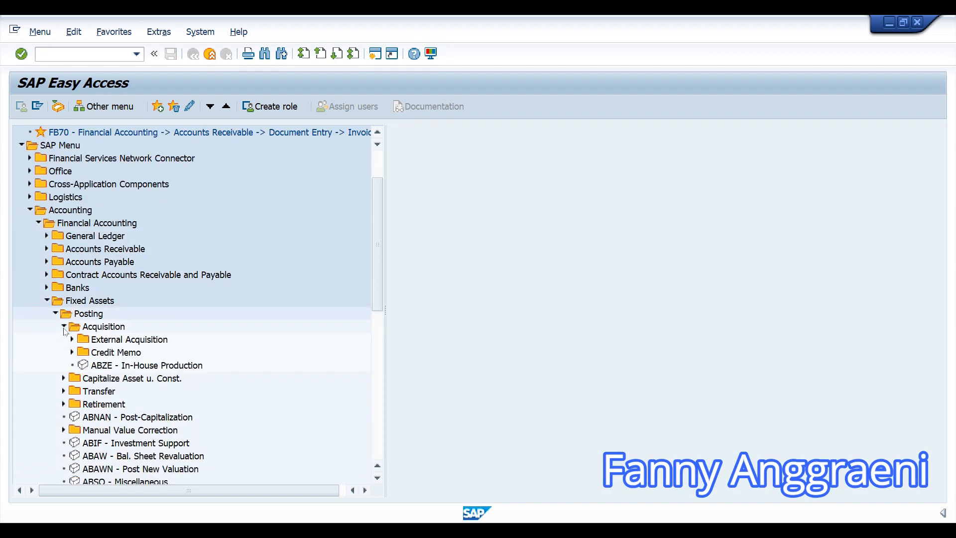
click(72, 339)
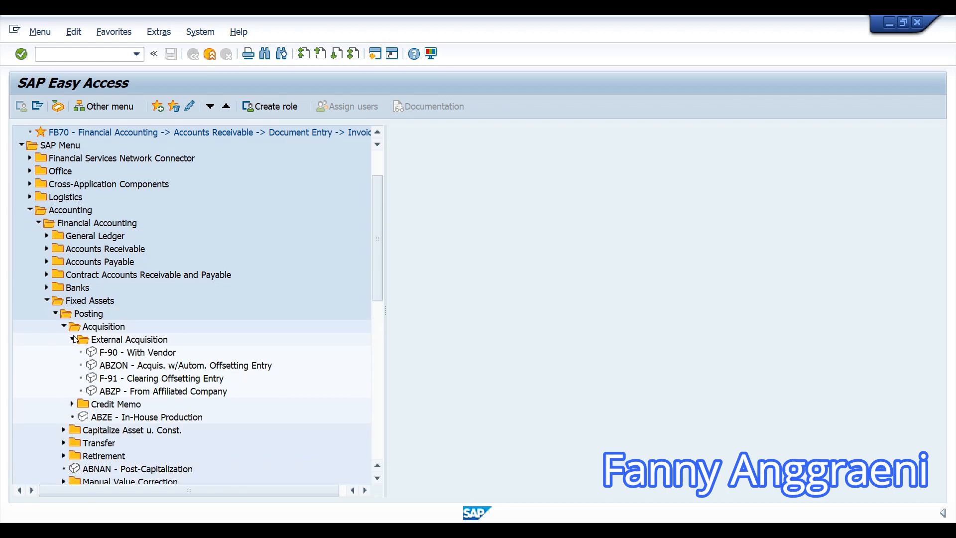
click(110, 353)
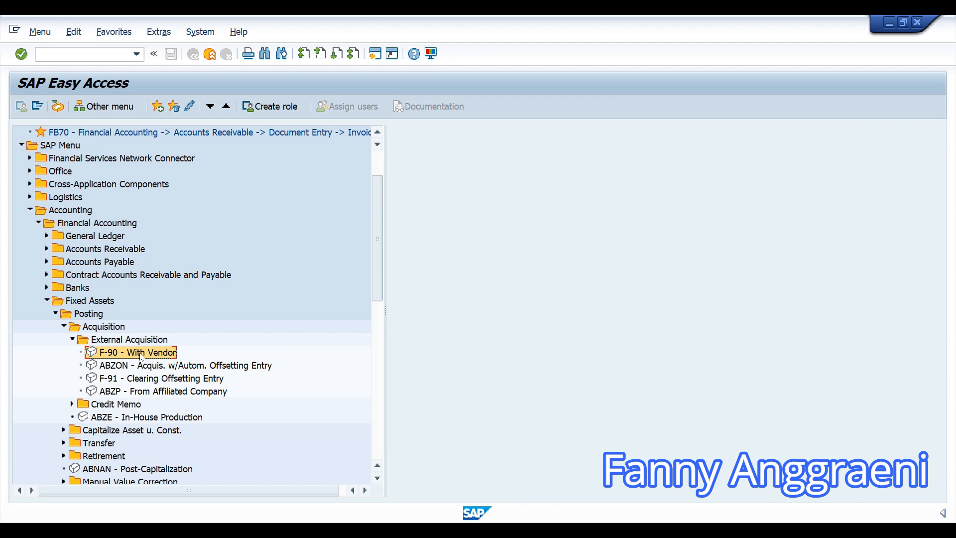
double_click(141, 356)
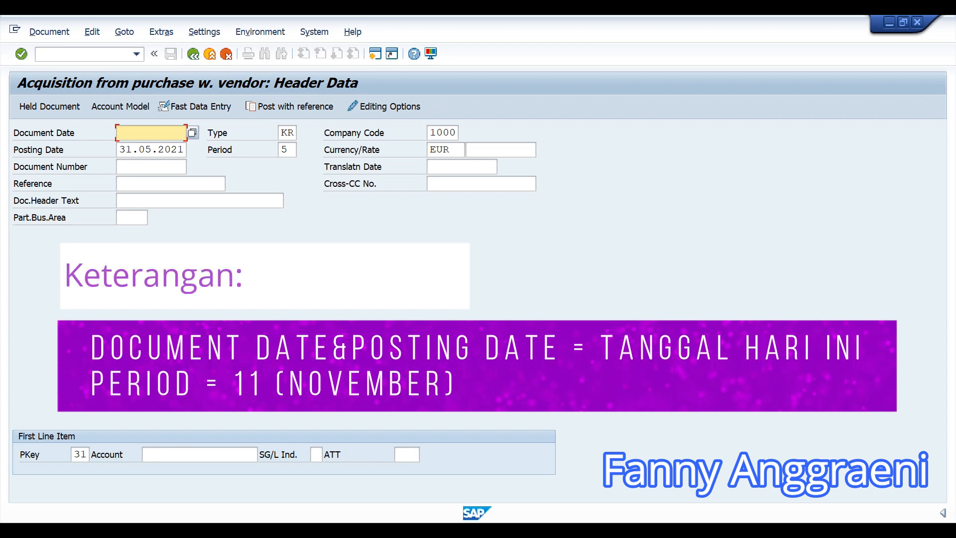
Set the document date to 31.05.2021 and the first line item's account to vendor AGENCYF00, and continue to the vendor item
text(31.0)
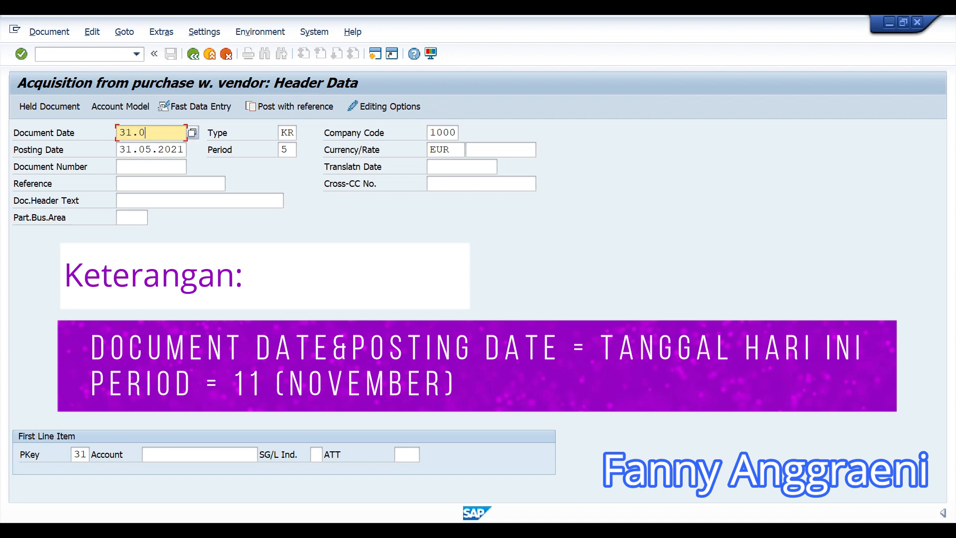
text(5.2021)
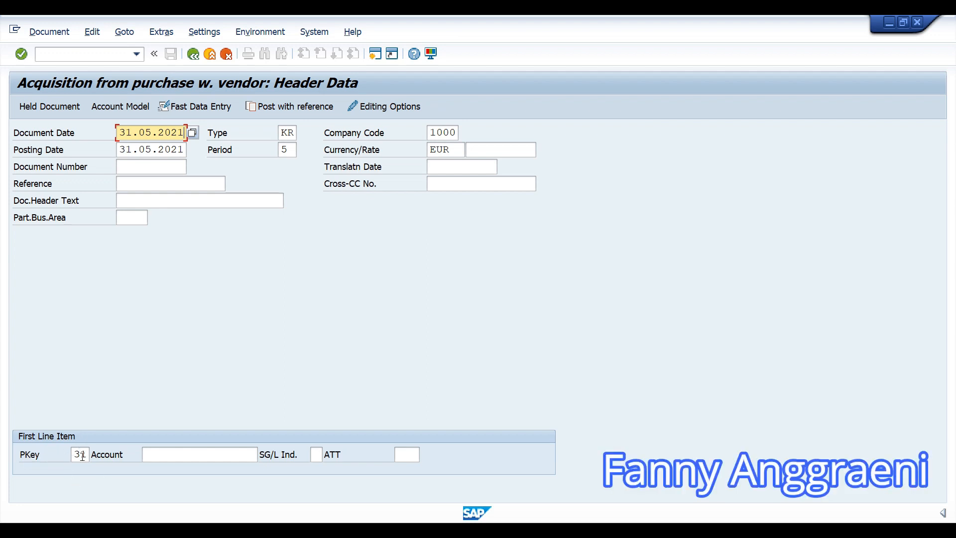
click(170, 455)
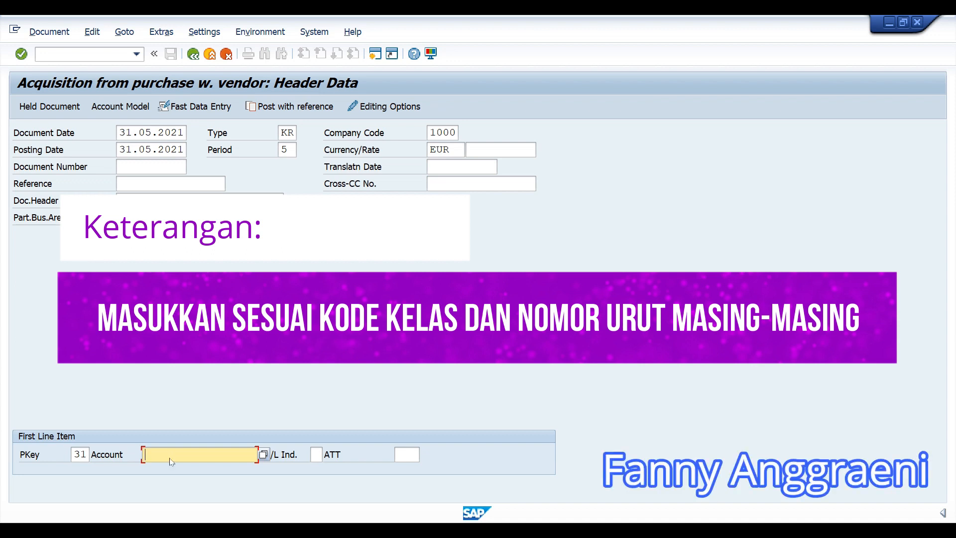
text(A)
key(Down)
key(Return)
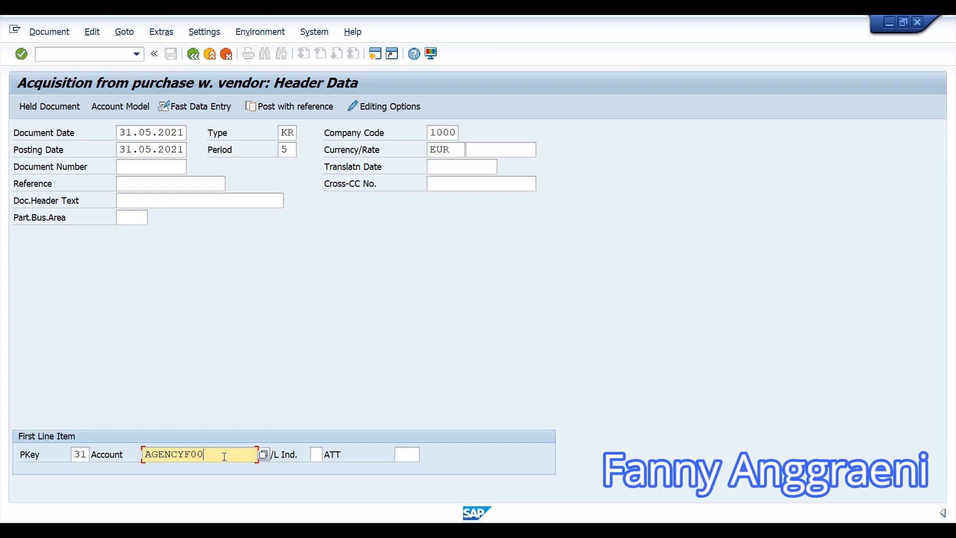
key(Return)
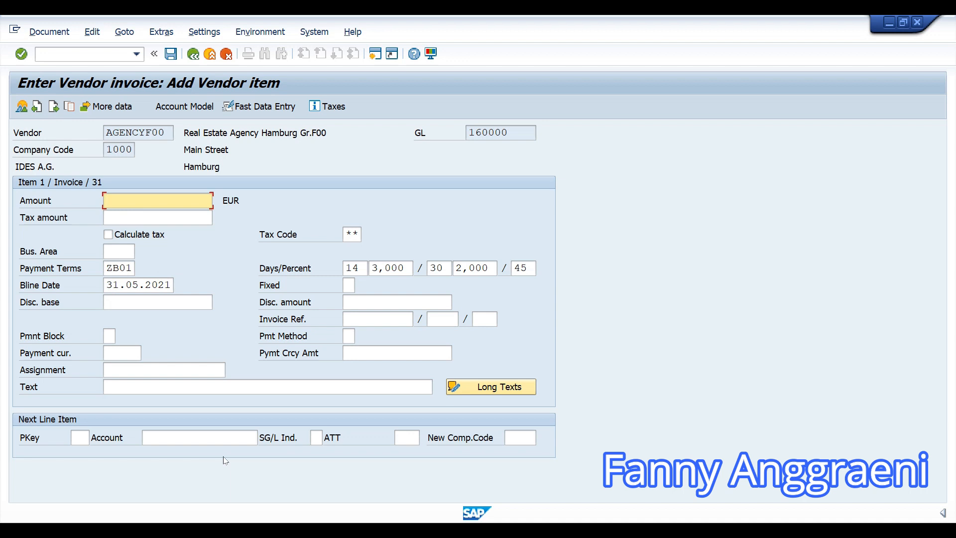
Fill in the vendor item with amount 110000, tax amount 10000 and tax code 1I (Input tax 10%)
text(110)
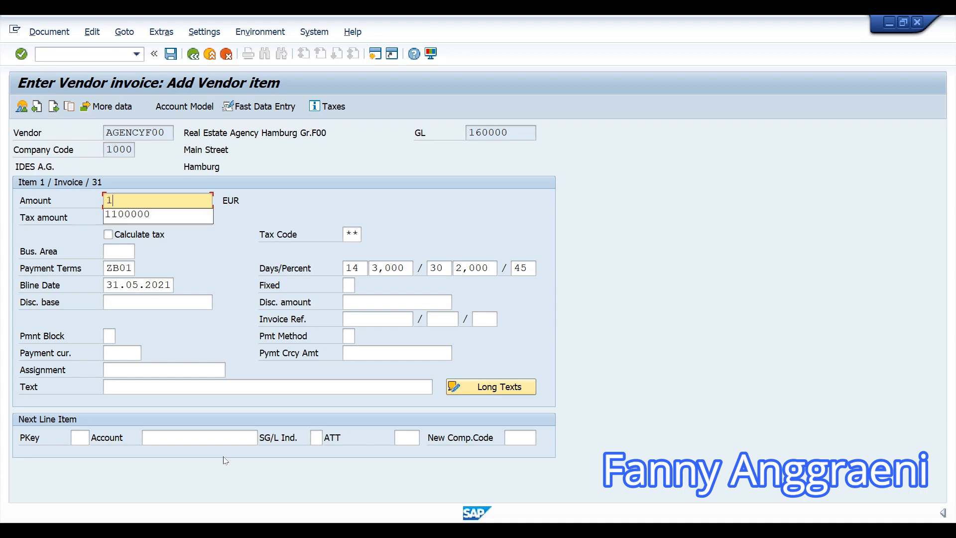
text(0)
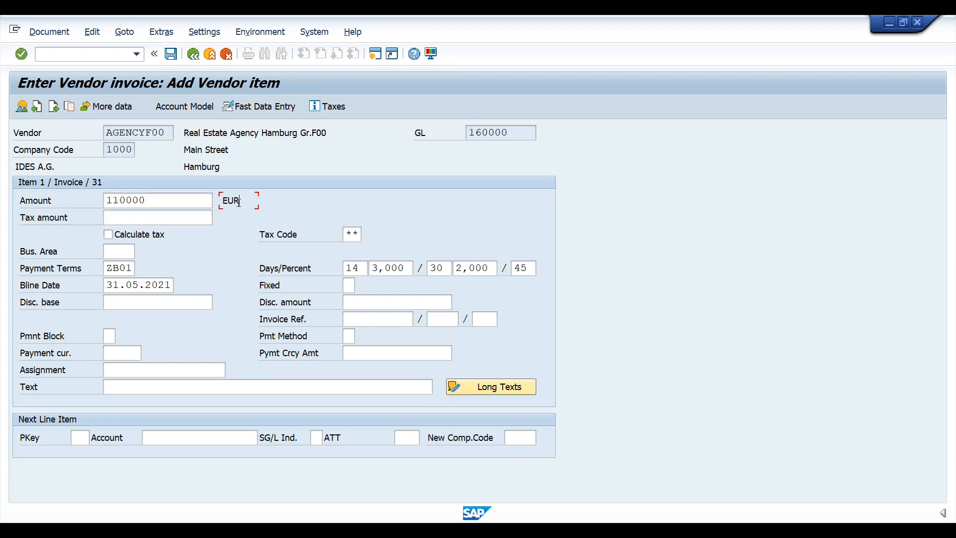
click(181, 216)
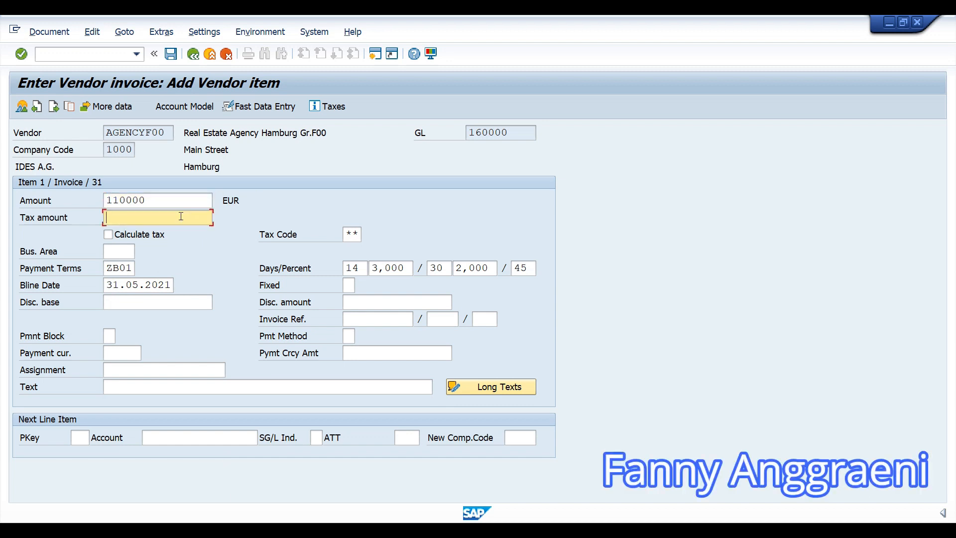
text(10)
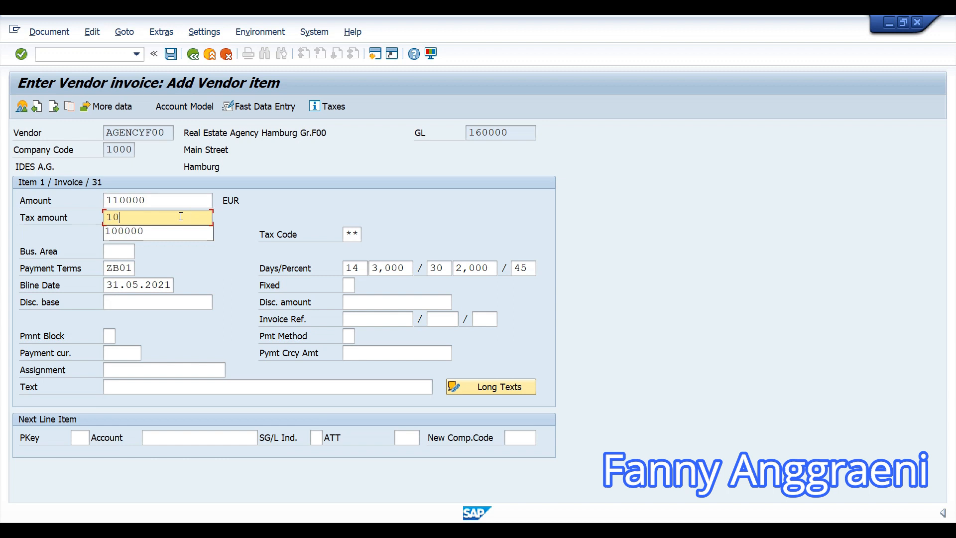
text(000)
key(Escape)
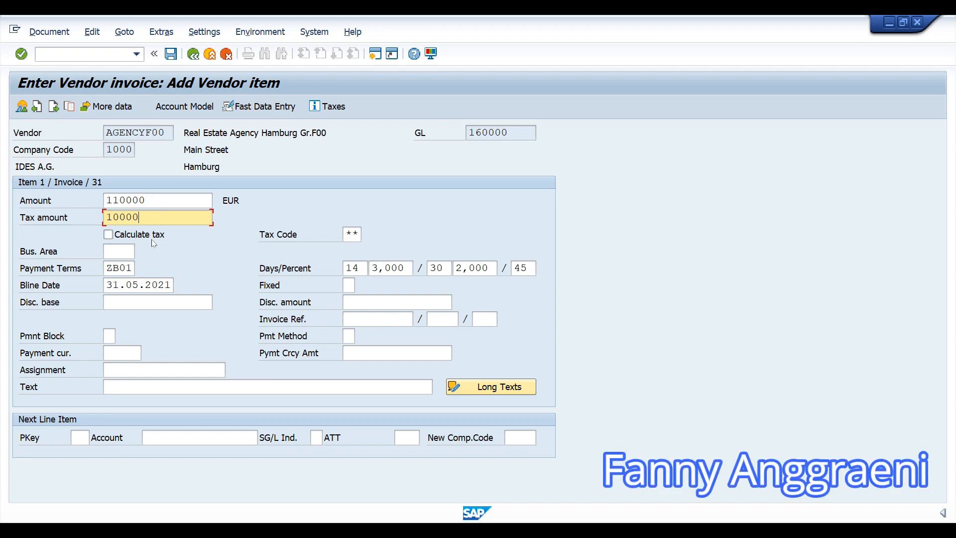
click(355, 234)
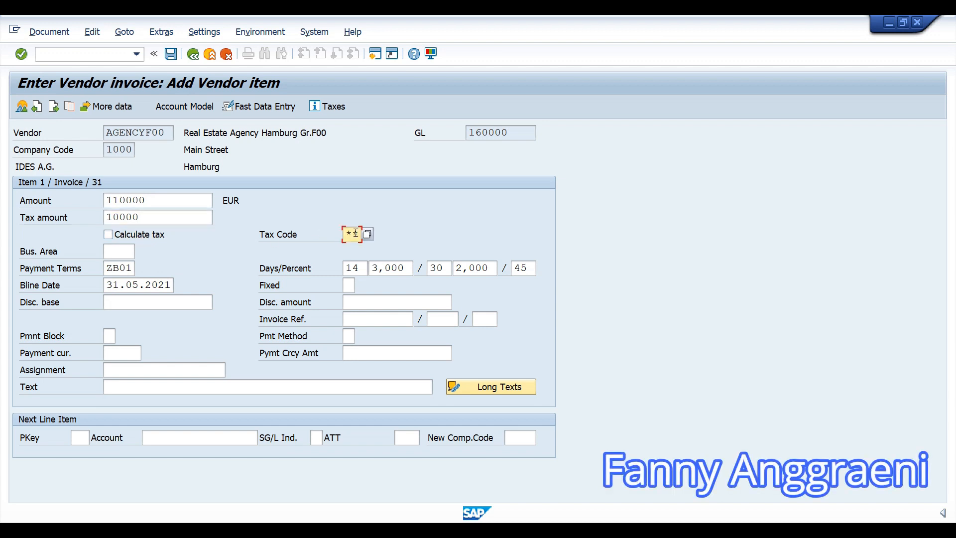
click(367, 235)
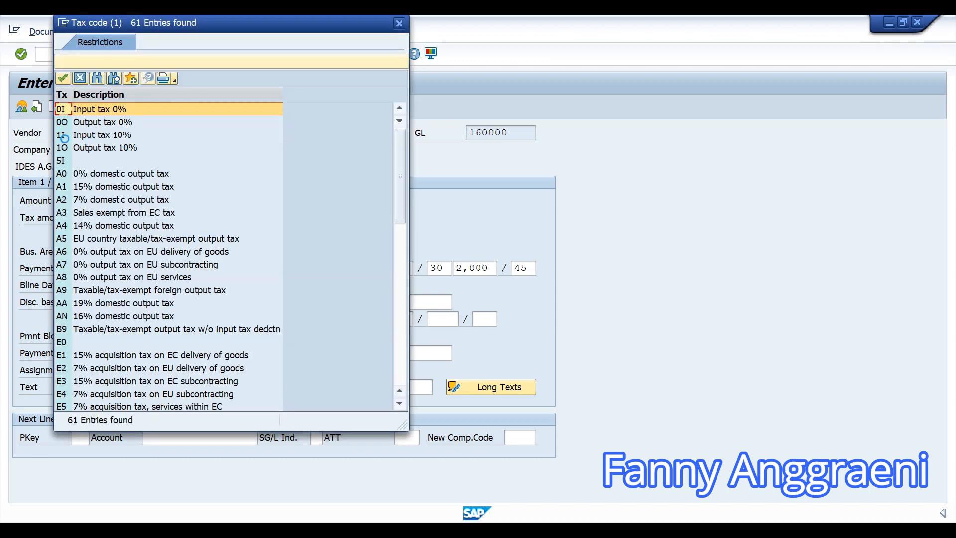
double_click(64, 141)
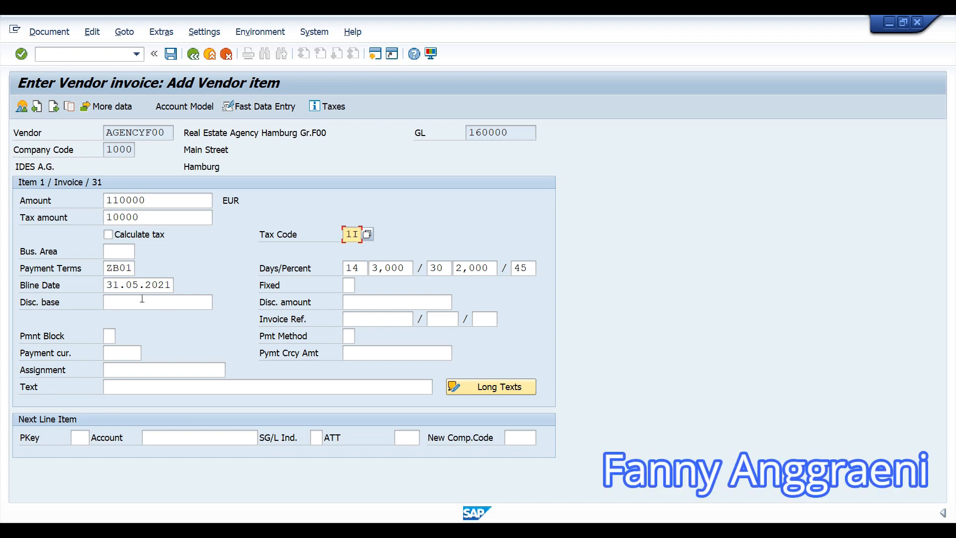
Set the next line item's posting key to 70 and its account to asset number 4322 copied from the sticky note
click(74, 439)
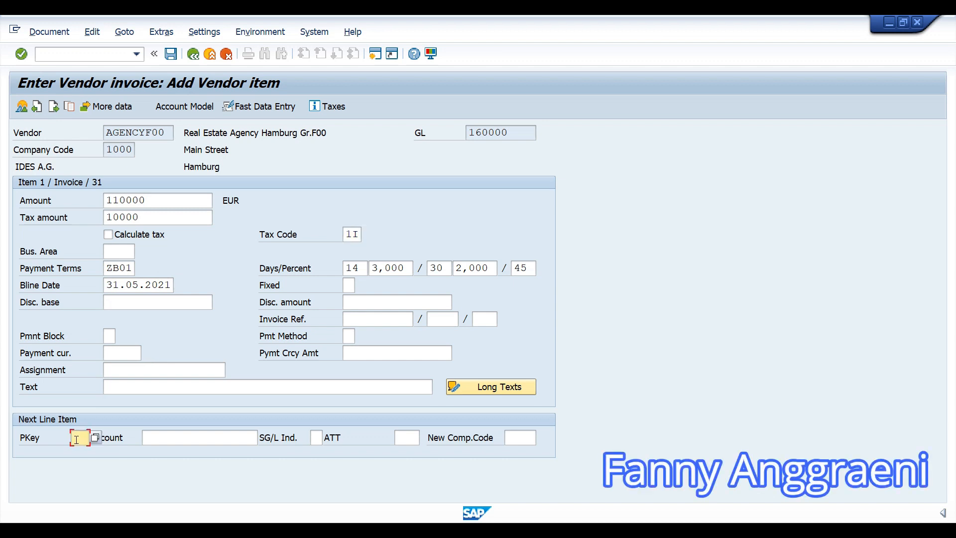
text(70)
click(174, 439)
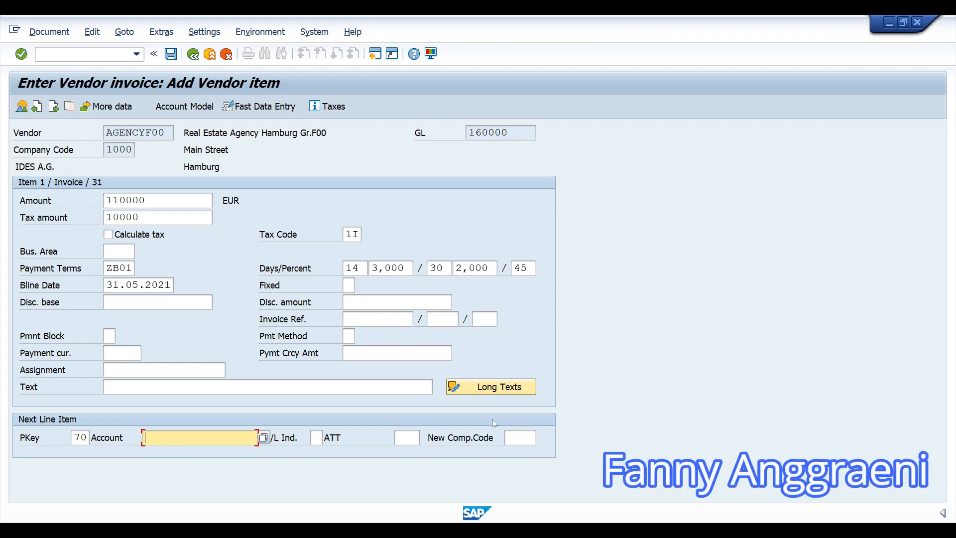
key(alt+Tab)
drag(899, 389, 875, 389)
key(ctrl+c)
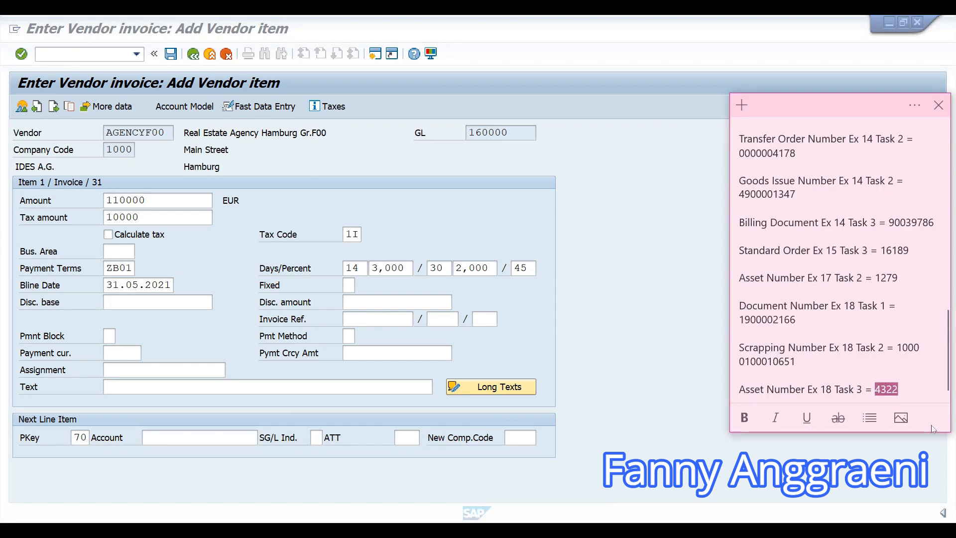
click(251, 435)
key(ctrl+v)
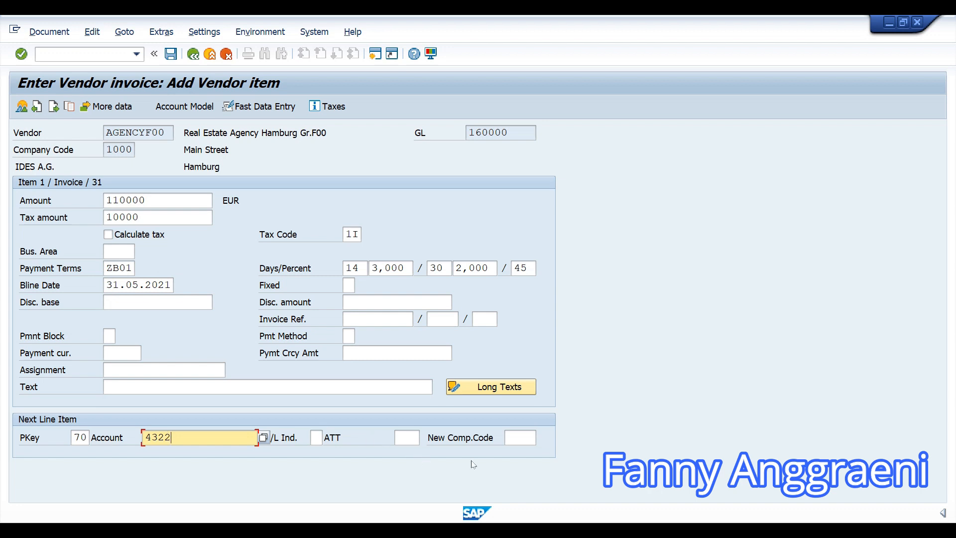
Assign transaction type 100 (External asset acquisition) to the next line item and continue to the asset item
click(407, 438)
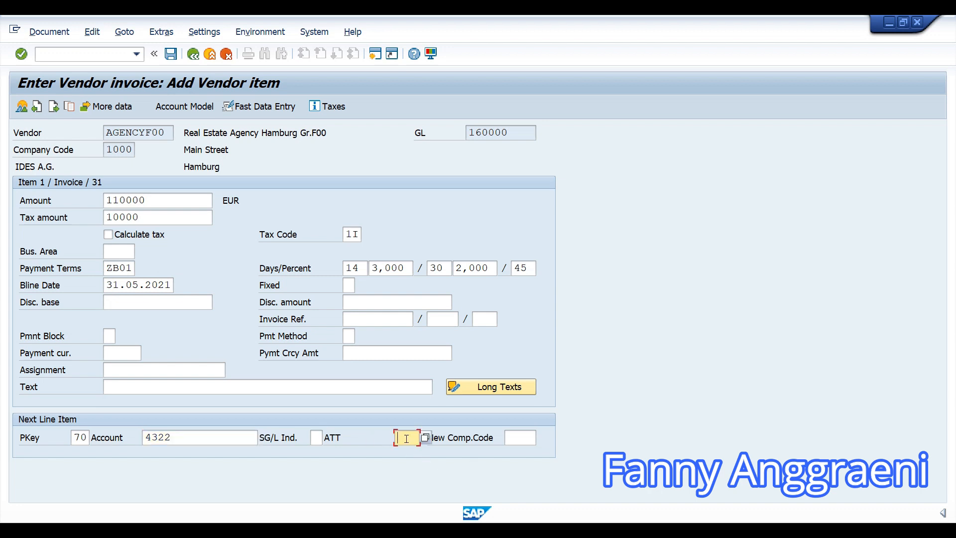
text(100)
click(424, 438)
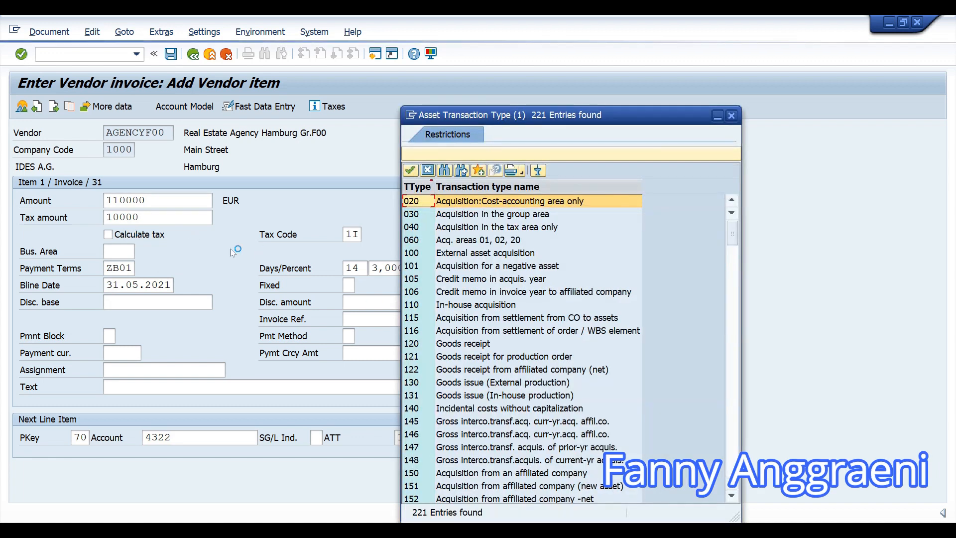
double_click(417, 257)
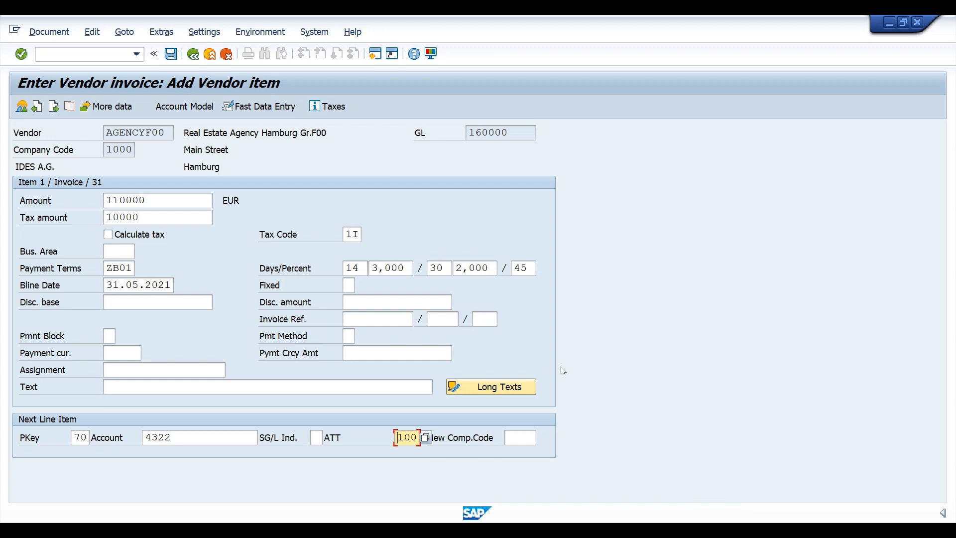
key(Return)
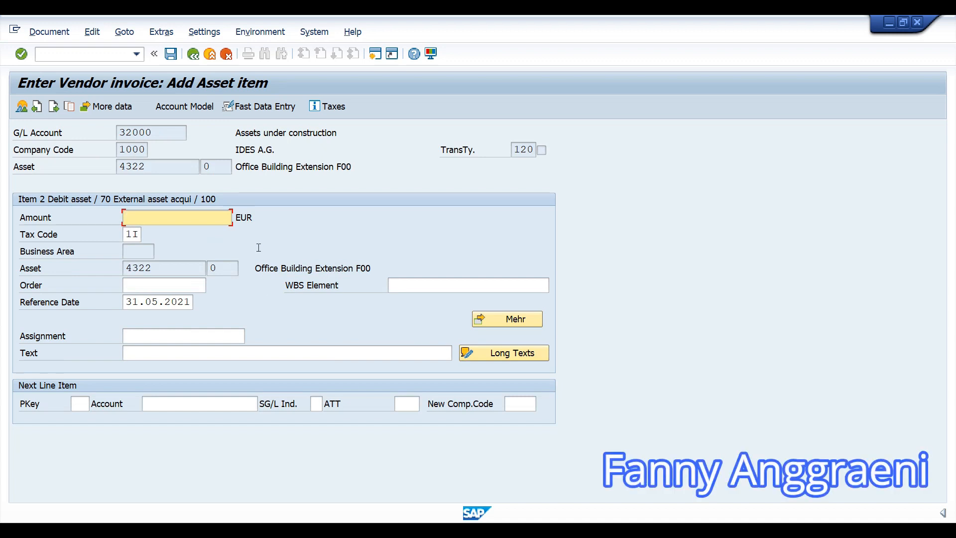
Enter * as the asset item's amount, display the document overview, and post the document
text(*)
click(21, 107)
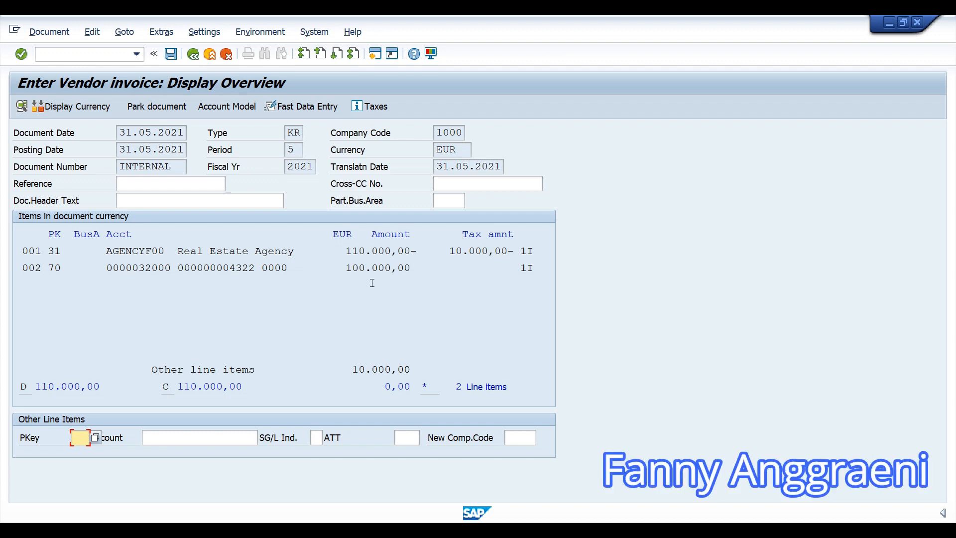
click(176, 55)
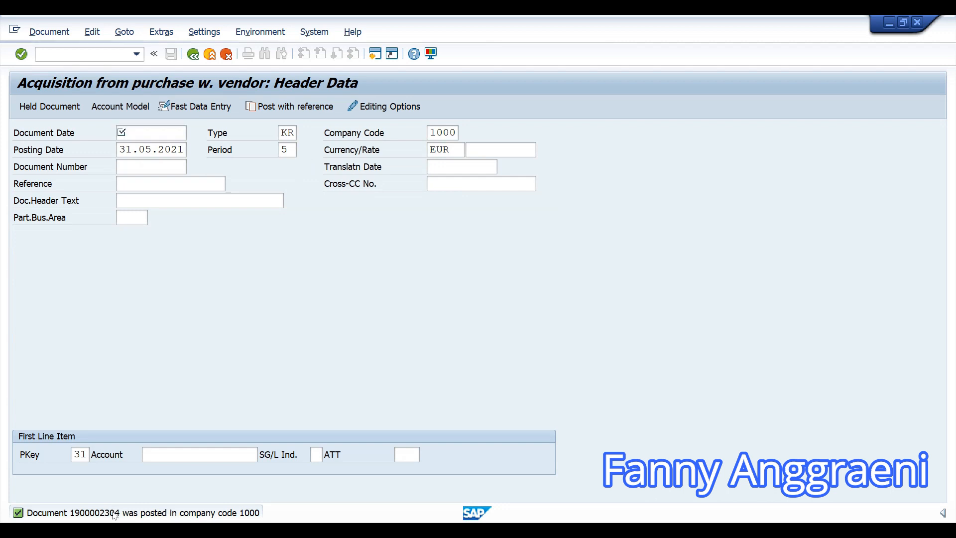
Copy the posted document's number into the sticky note after "Accounting Document Ex 18 Task 3 =", and leave the acquisition transaction
double_click(125, 513)
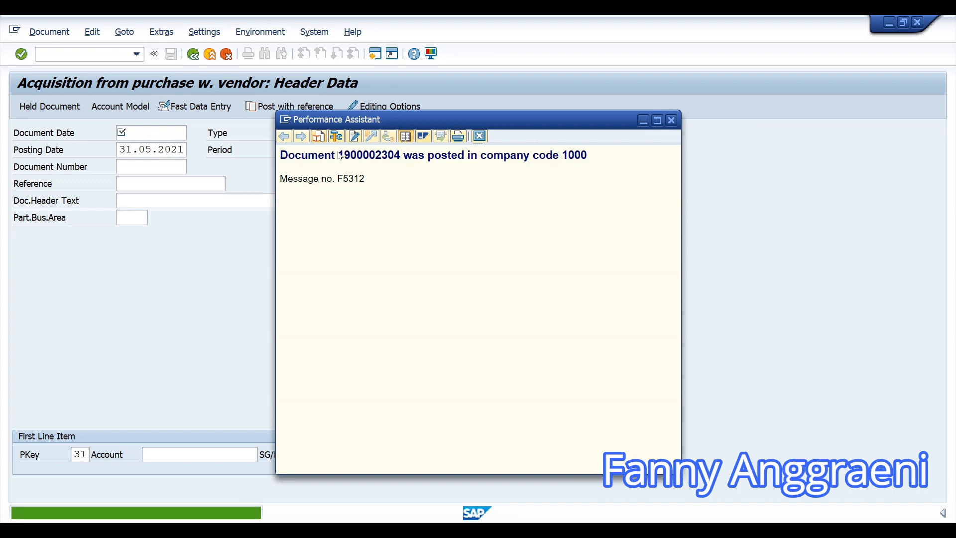
drag(338, 156, 401, 156)
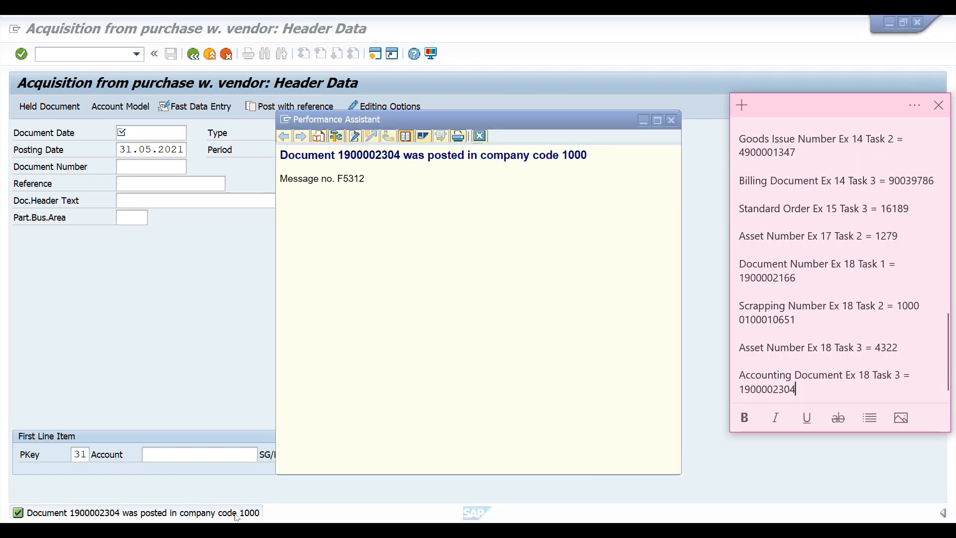
click(90, 352)
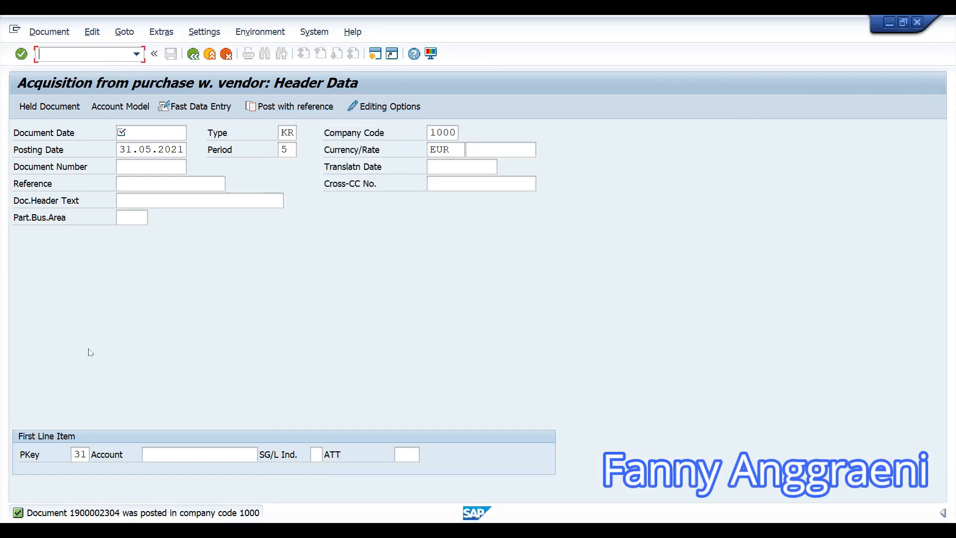
text(/n)
key(Return)
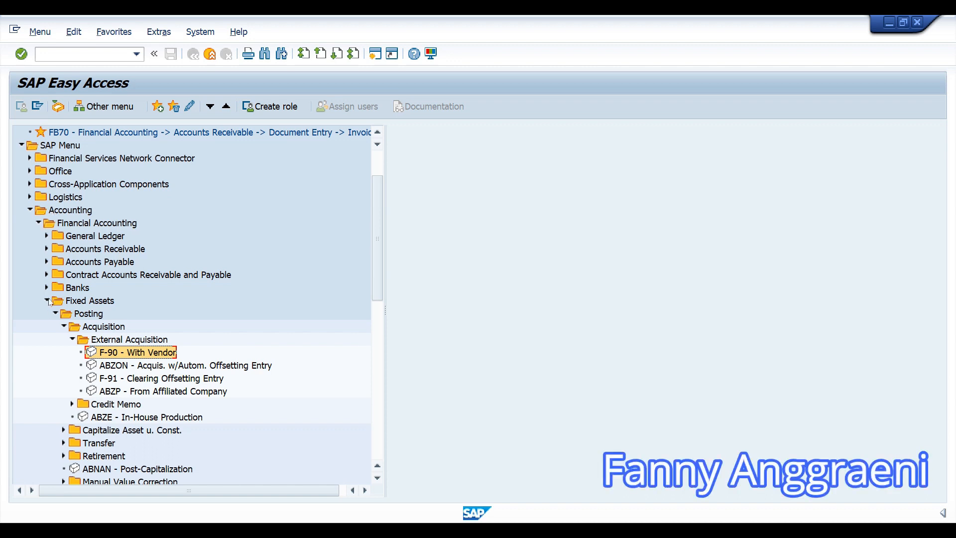
Open the AIAB Distribute transaction for capitalizing an asset under construction within the Fixed Assets posting area
click(64, 327)
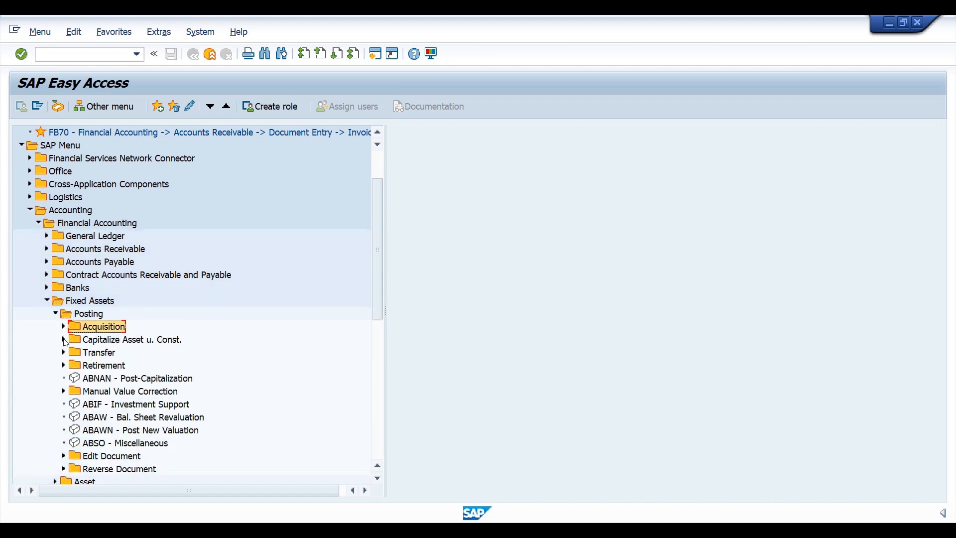
click(63, 340)
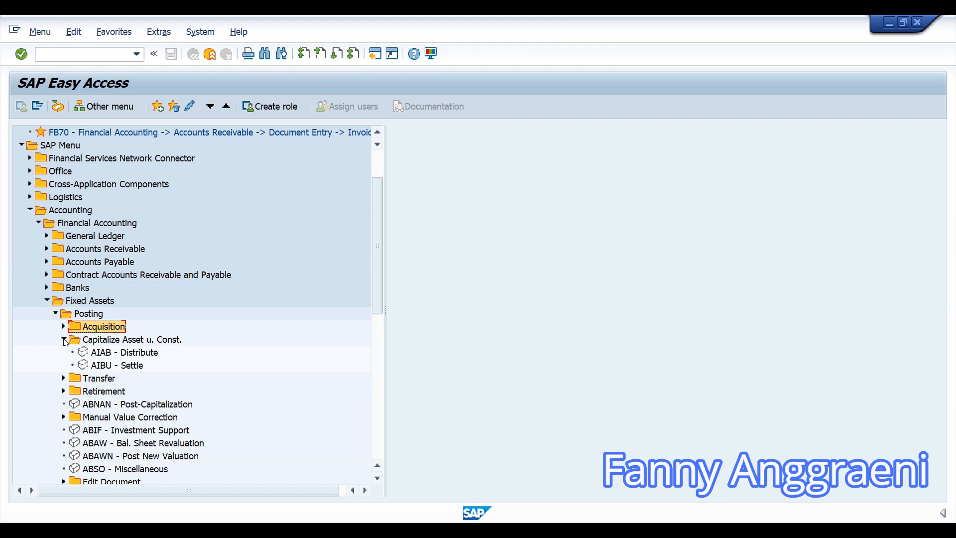
double_click(137, 354)
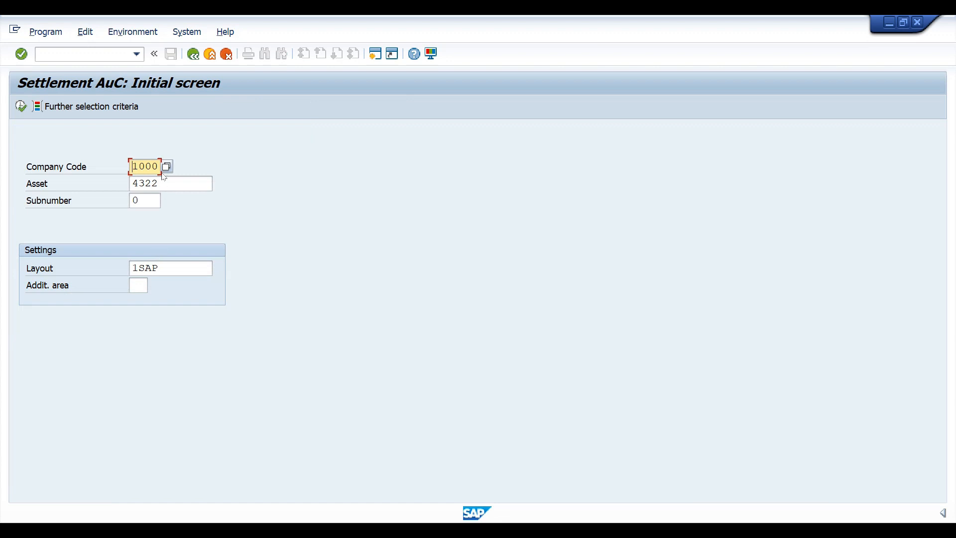
Clear the layout setting and run the settlement line item list for asset 4322, subnumber 0, in company code 1000
click(172, 185)
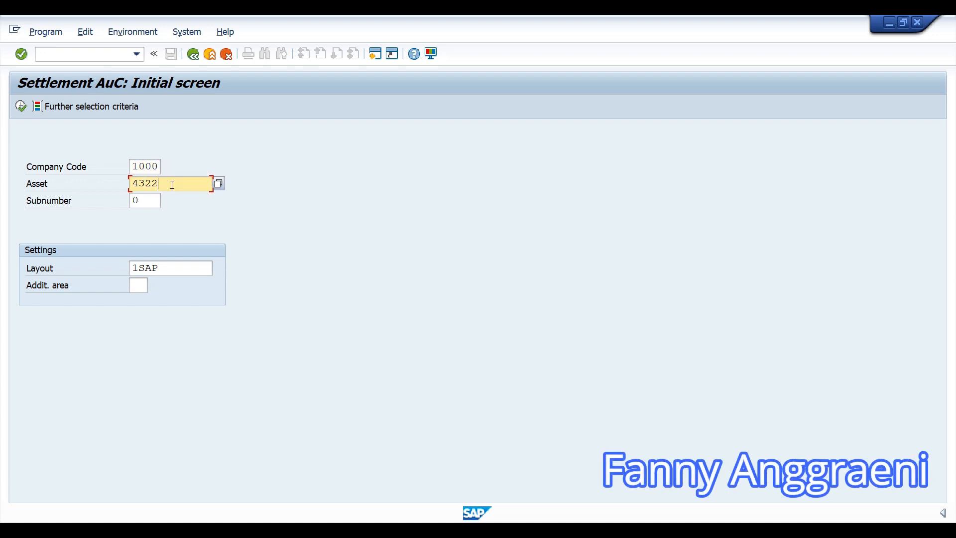
key(Home)
key(Tab)
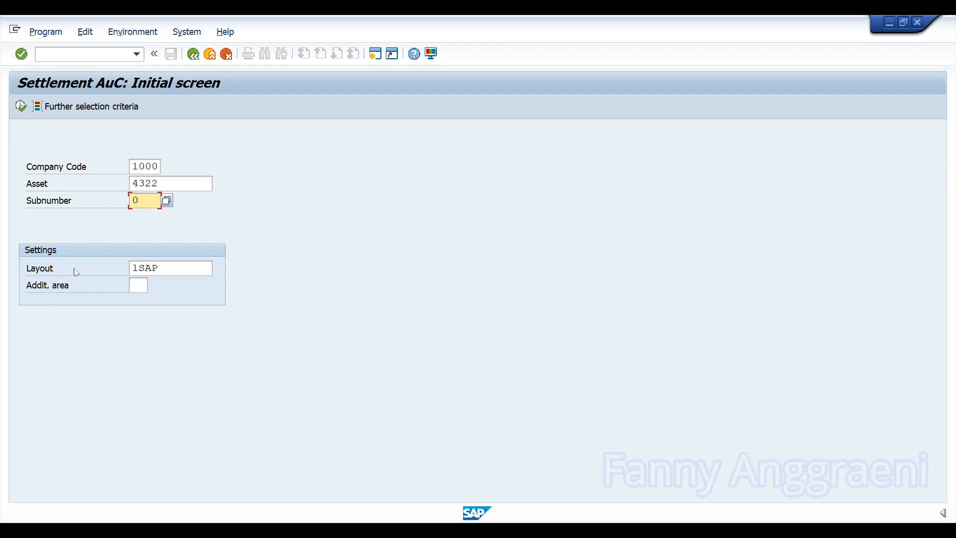
drag(172, 272, 117, 257)
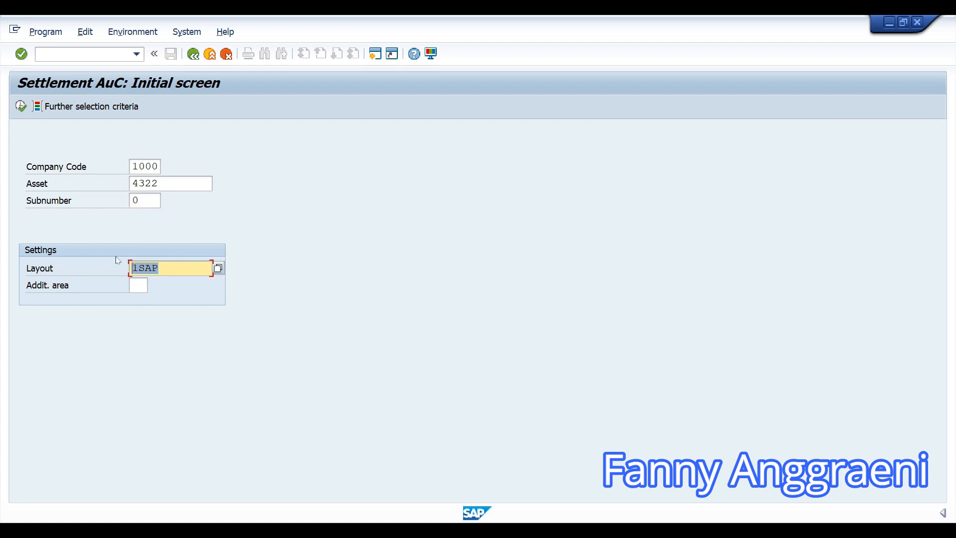
key(Delete)
click(136, 284)
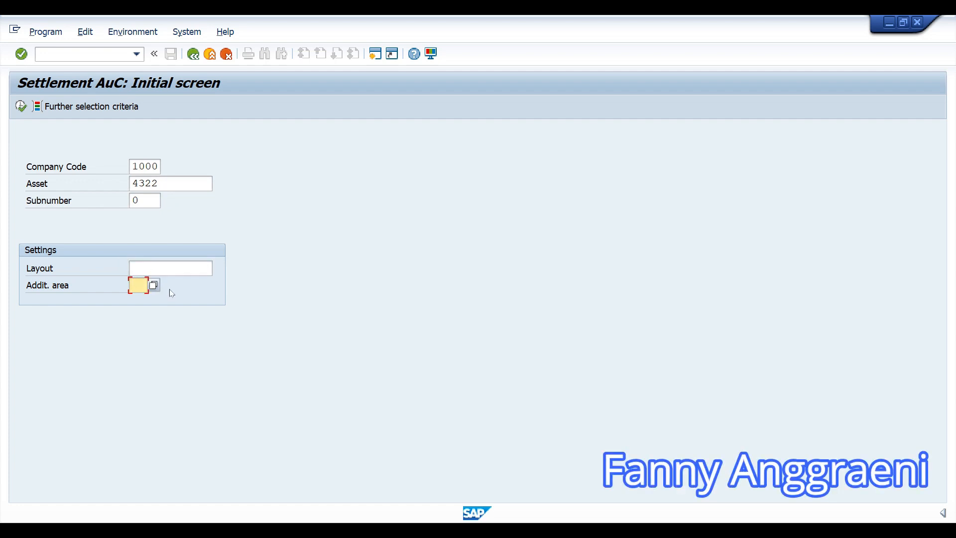
click(20, 106)
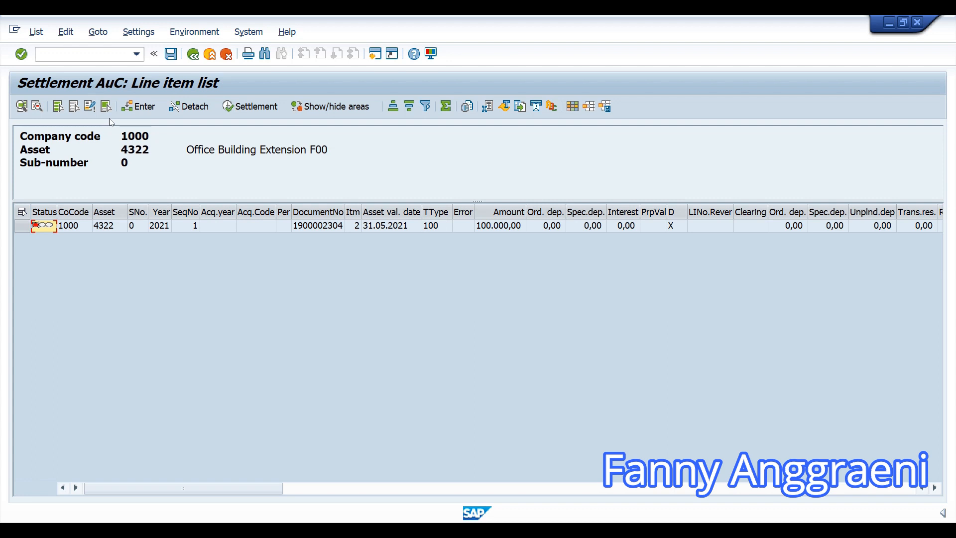
Review the settlement line item of asset 4322, select its row, and open the entry of distribution rules for it
click(107, 230)
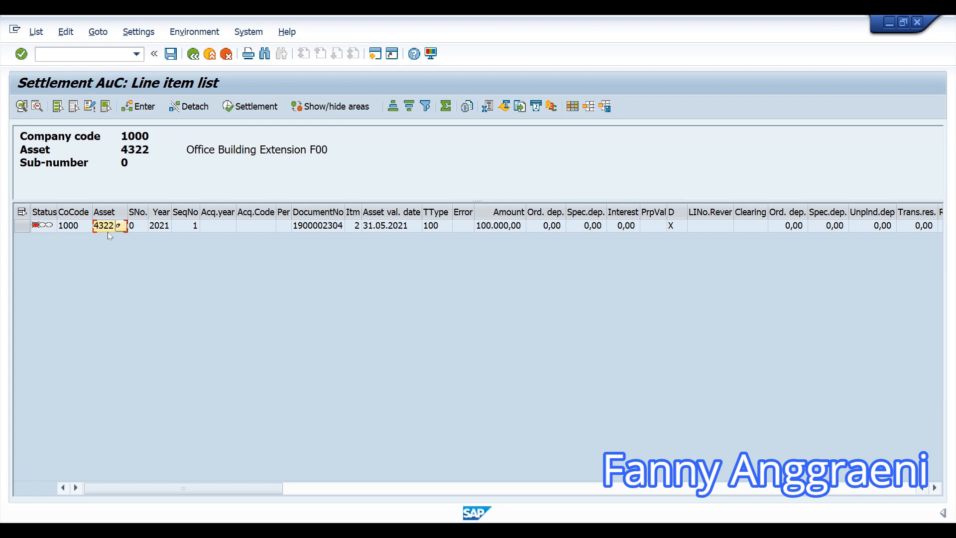
click(324, 230)
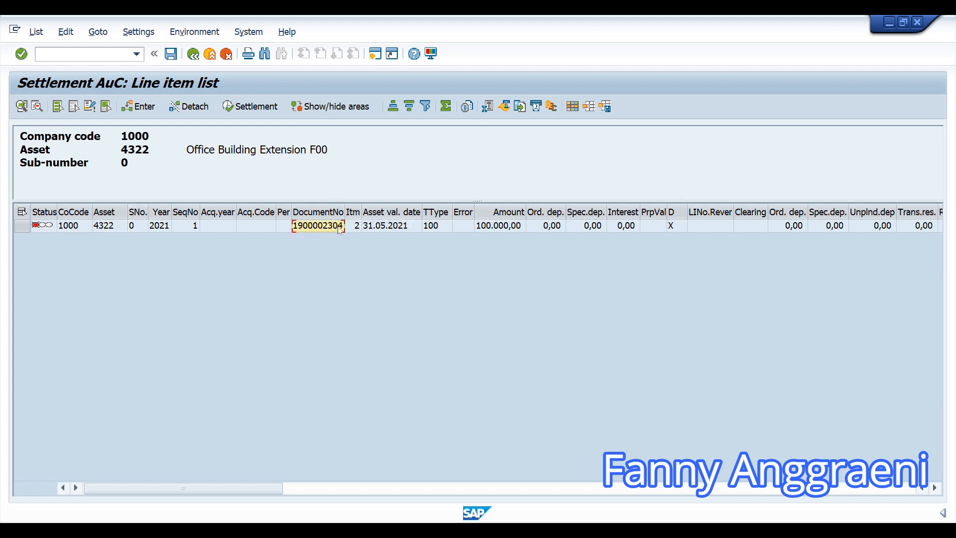
click(501, 228)
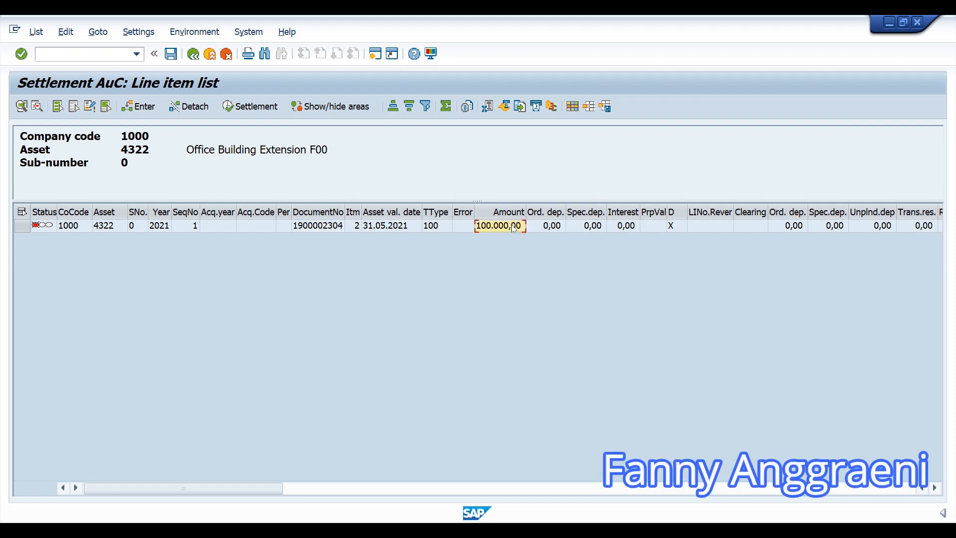
click(54, 228)
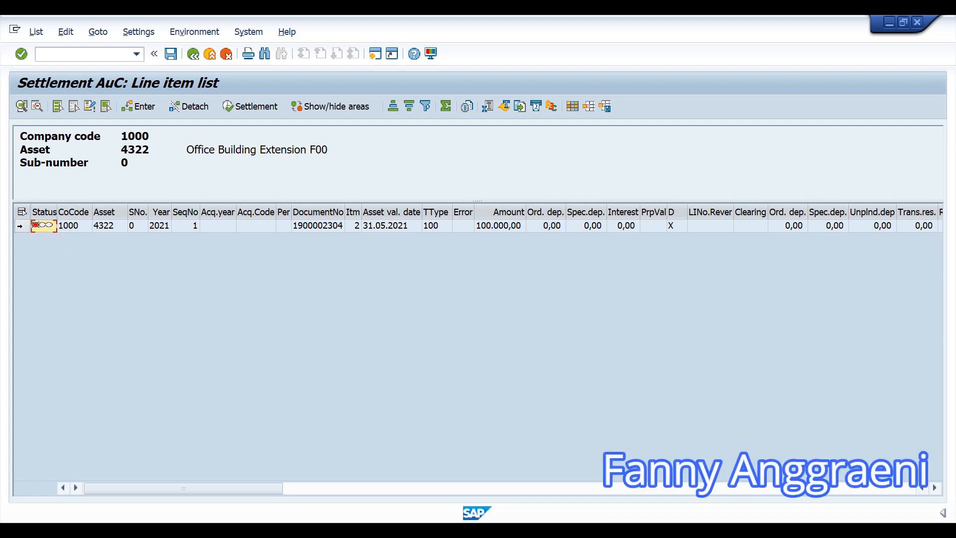
click(20, 225)
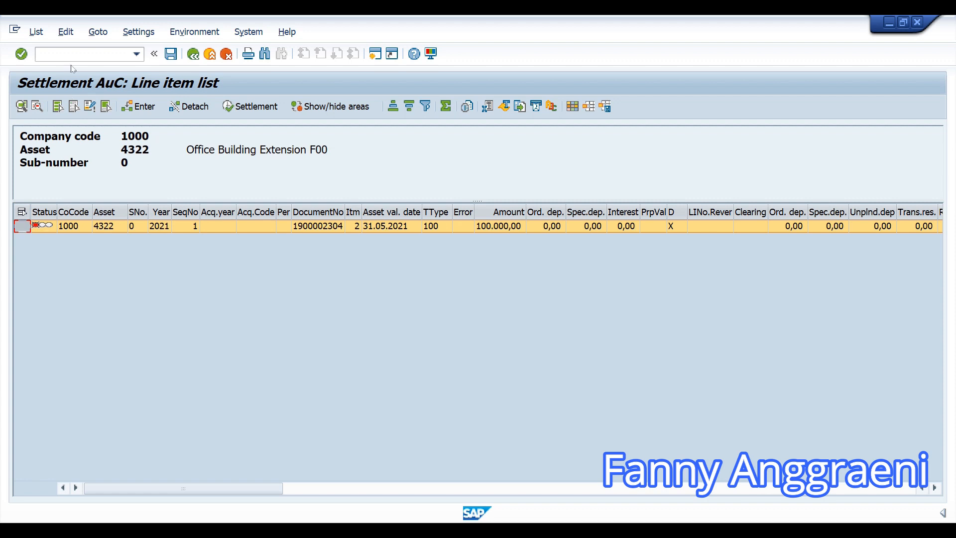
click(65, 38)
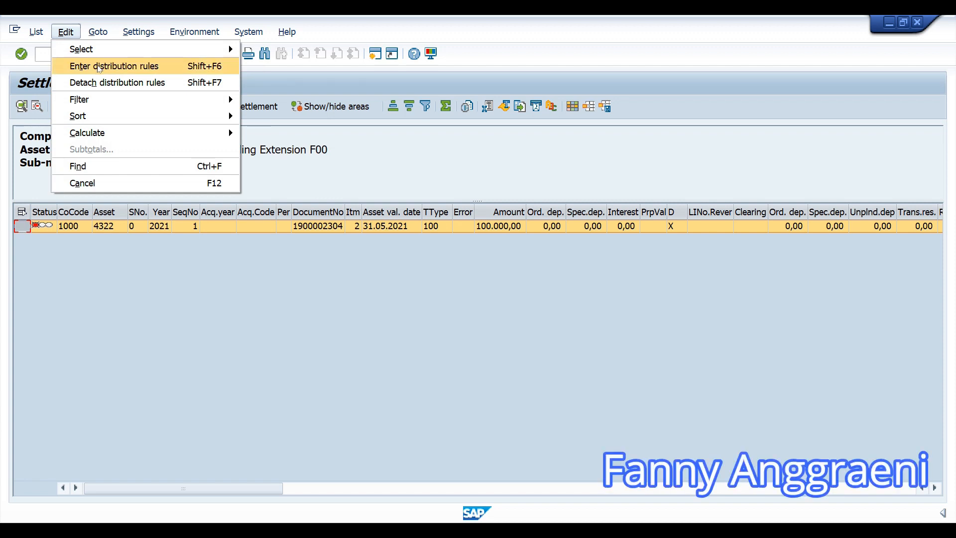
click(99, 66)
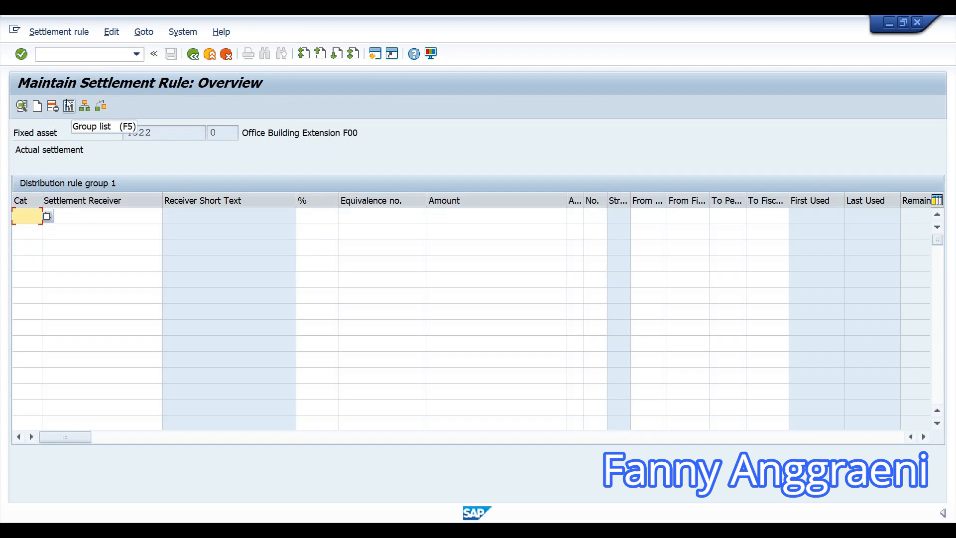
Set the first distribution rule's category to FXA and copy asset number 1279 from the sticky note as its settlement receiver
click(49, 216)
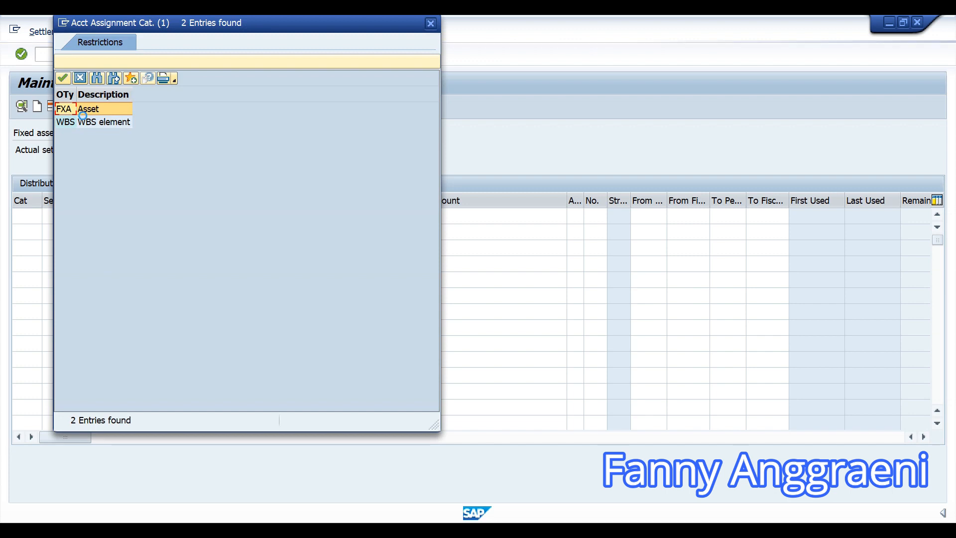
double_click(68, 112)
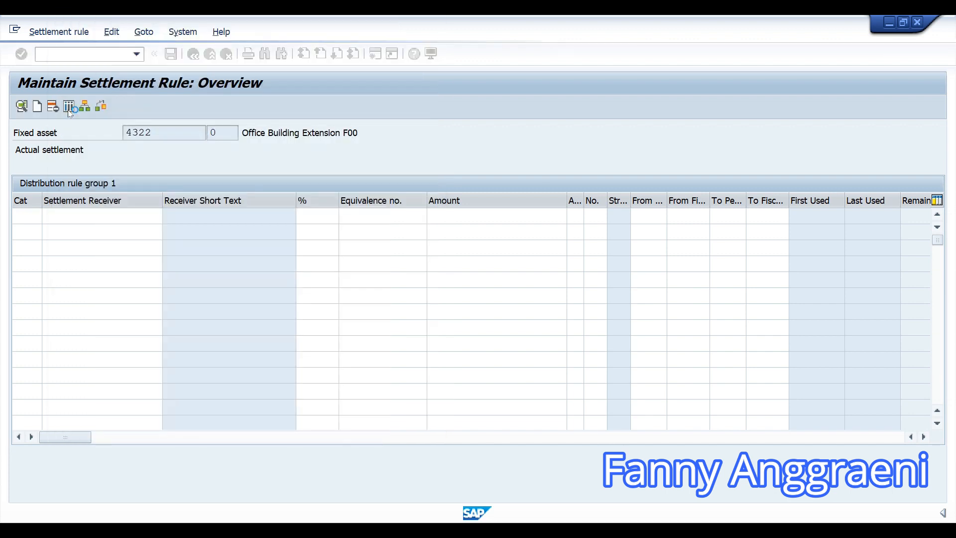
click(118, 216)
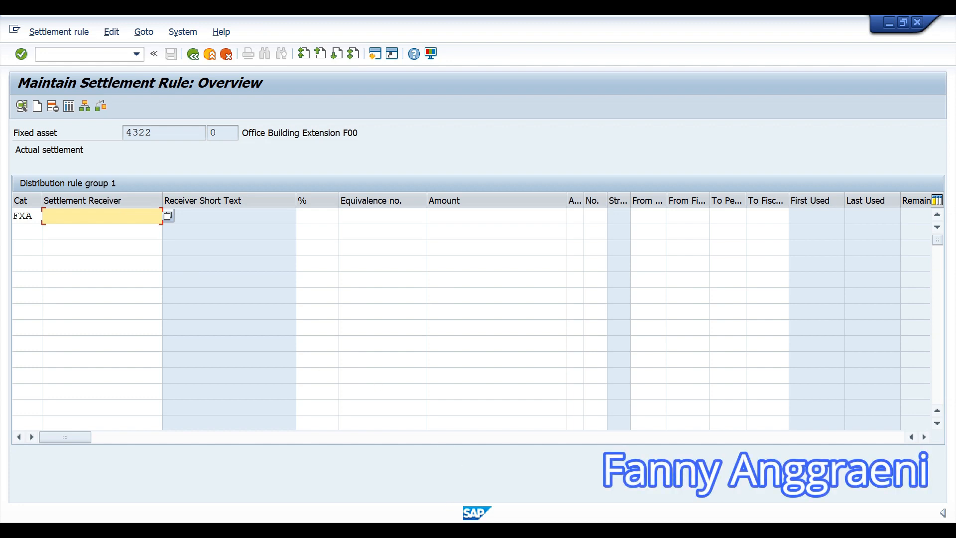
click(446, 531)
click(366, 469)
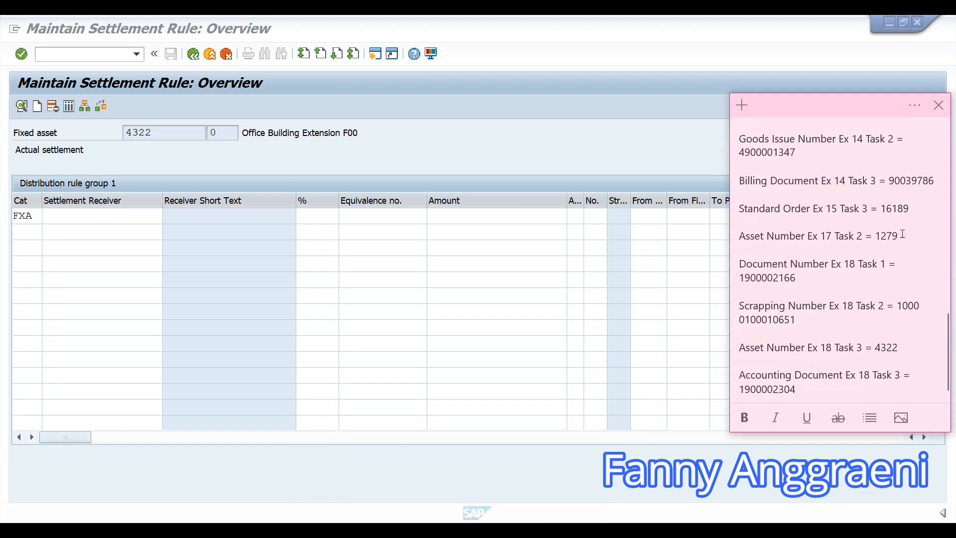
drag(900, 236, 876, 233)
key(ctrl+c)
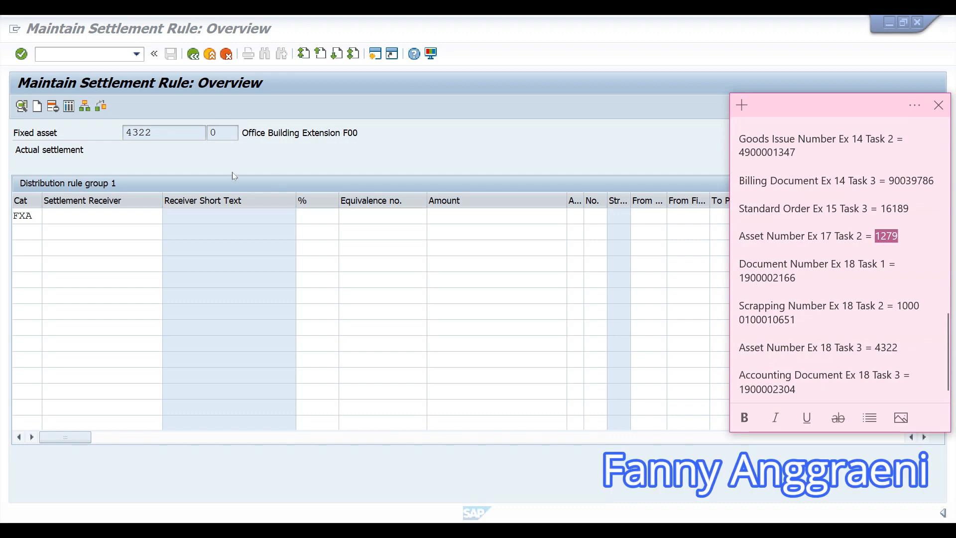
click(139, 216)
key(ctrl+v)
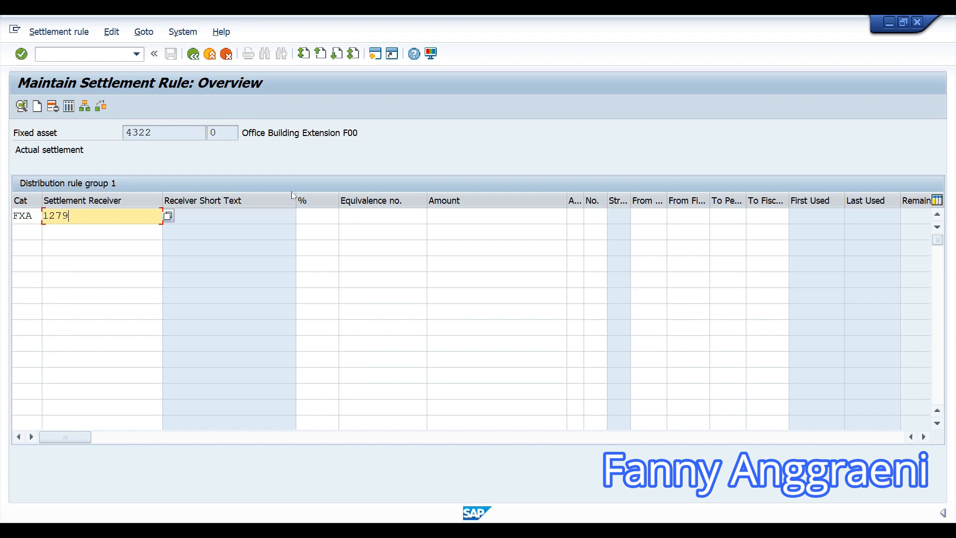
Assign 100 percent to settlement receiver 1279, return to the line item list, and save the distribution rules
click(324, 218)
text(100)
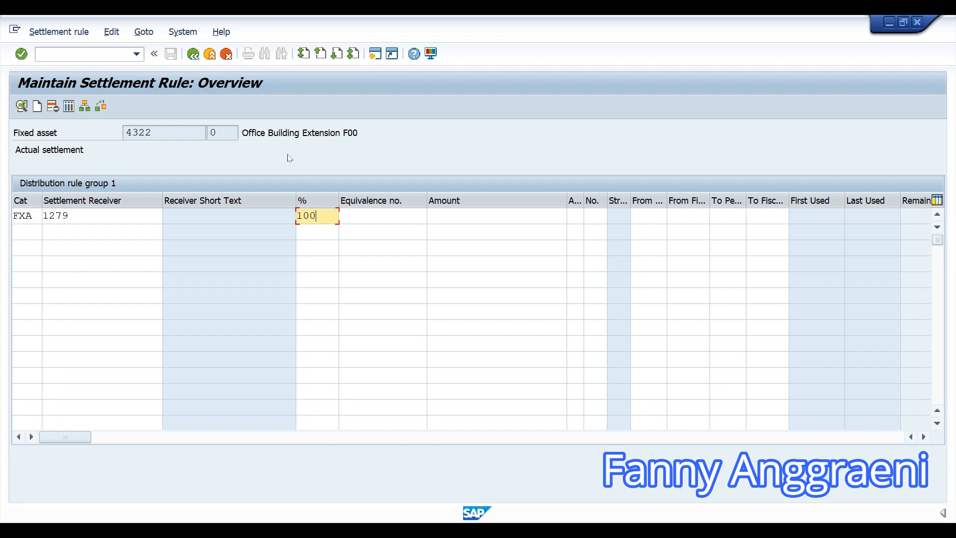
click(194, 56)
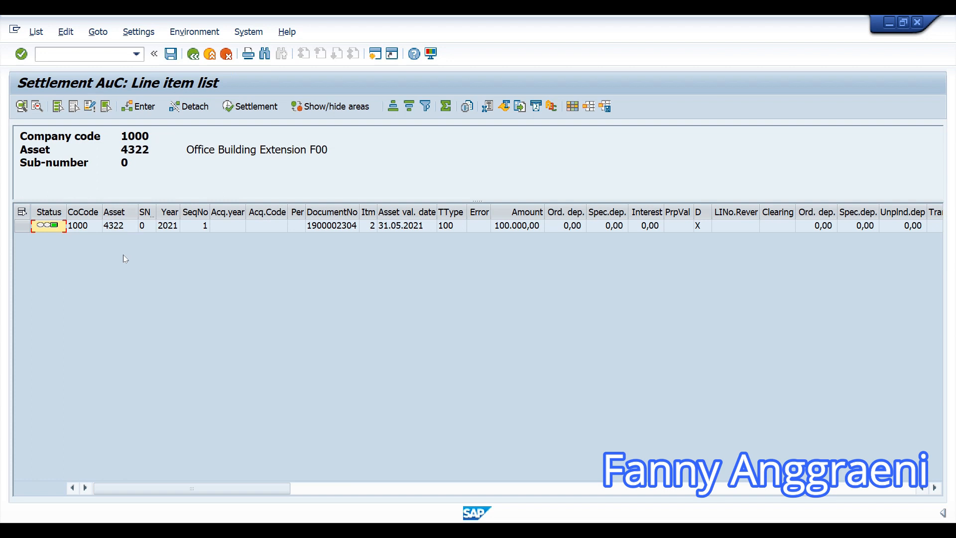
click(171, 55)
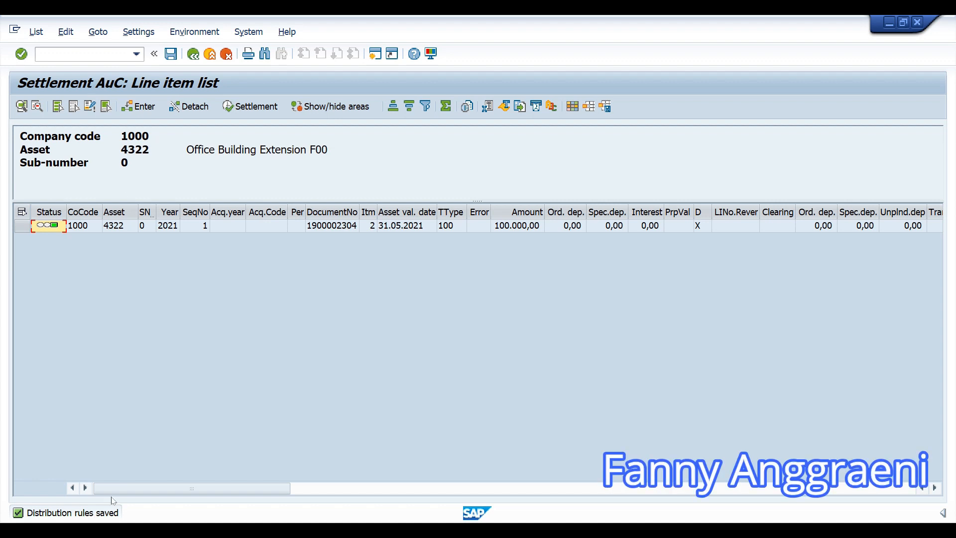
Leave the distribution transaction and open the AIBU Settle transaction for capitalizing an asset under construction
click(113, 54)
text(/n)
key(Return)
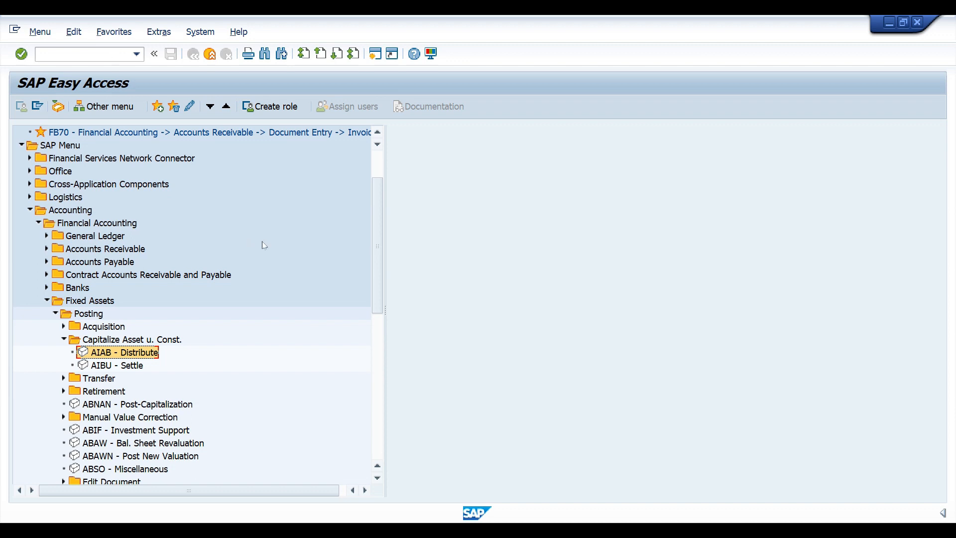
click(119, 365)
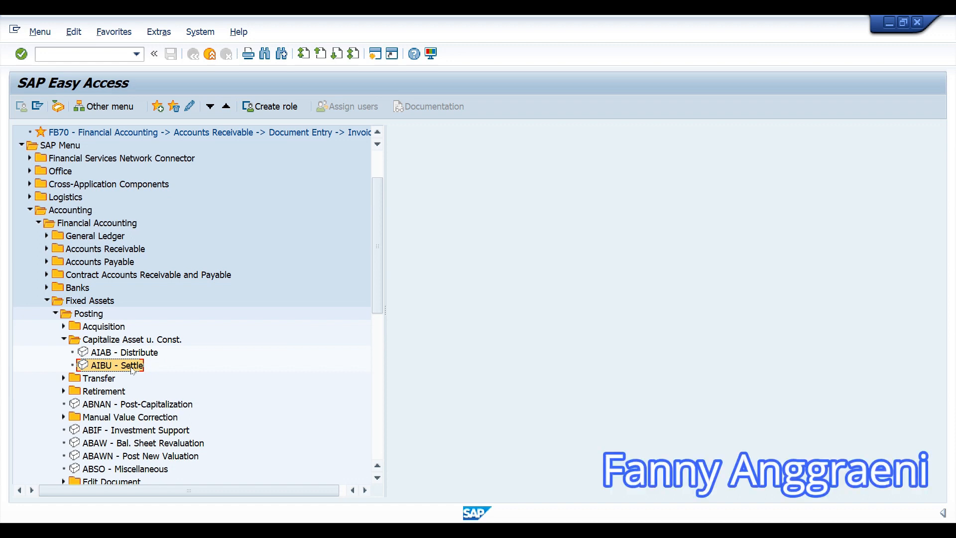
double_click(132, 369)
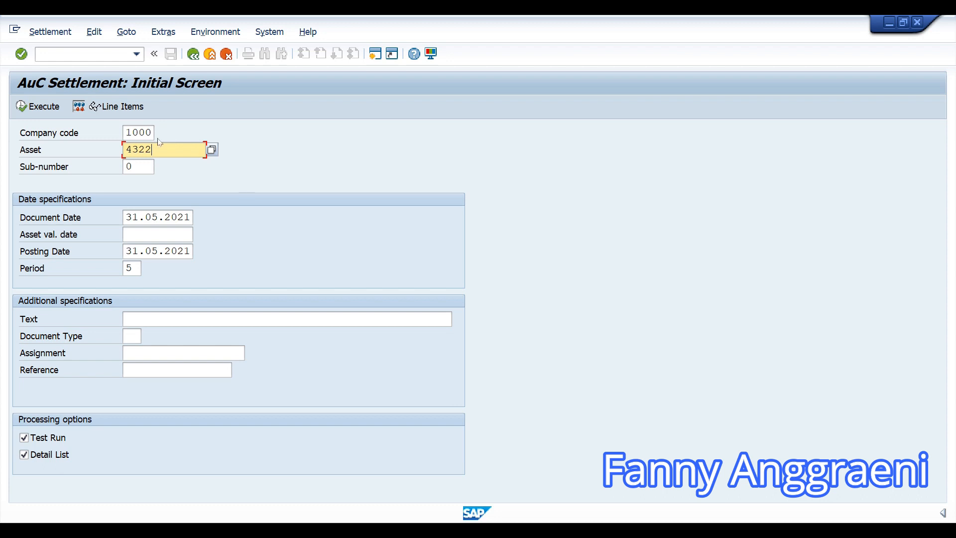
Check the company code, asset number, document date, posting date and period prefilled for the settlement
drag(150, 131, 117, 133)
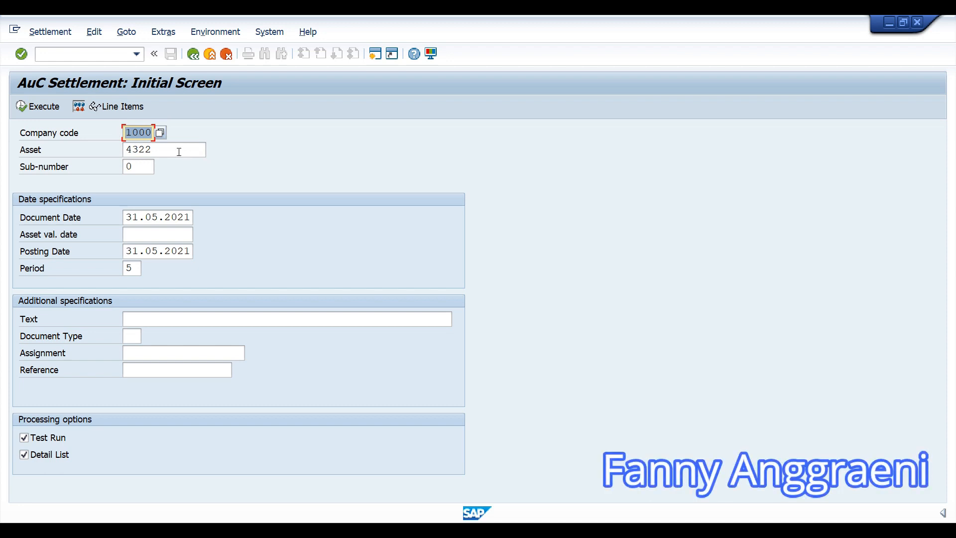
drag(179, 152, 123, 147)
click(129, 150)
click(153, 150)
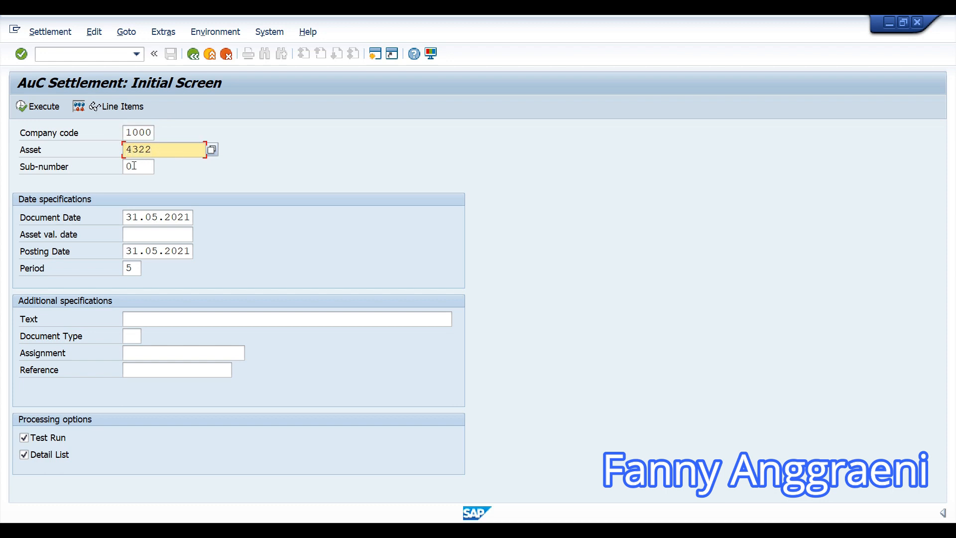
click(176, 218)
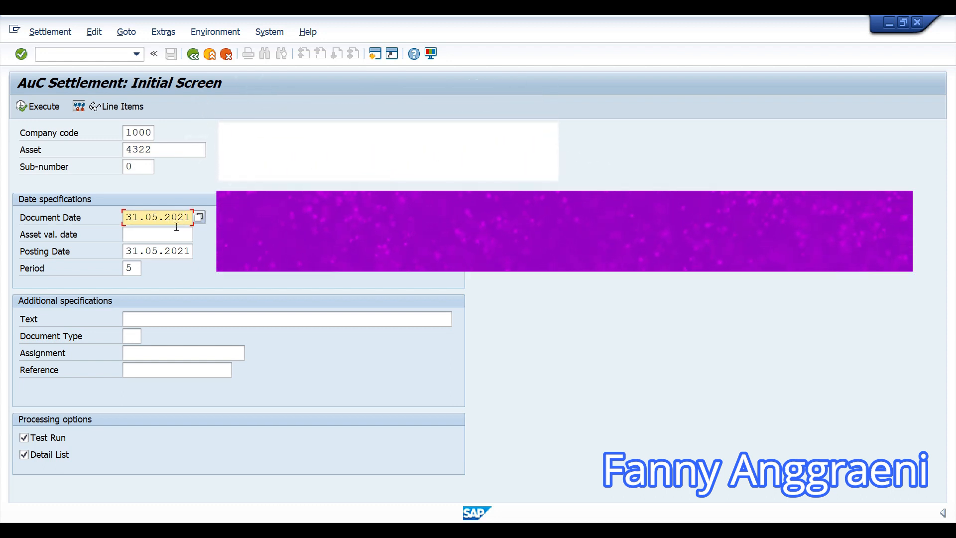
click(184, 250)
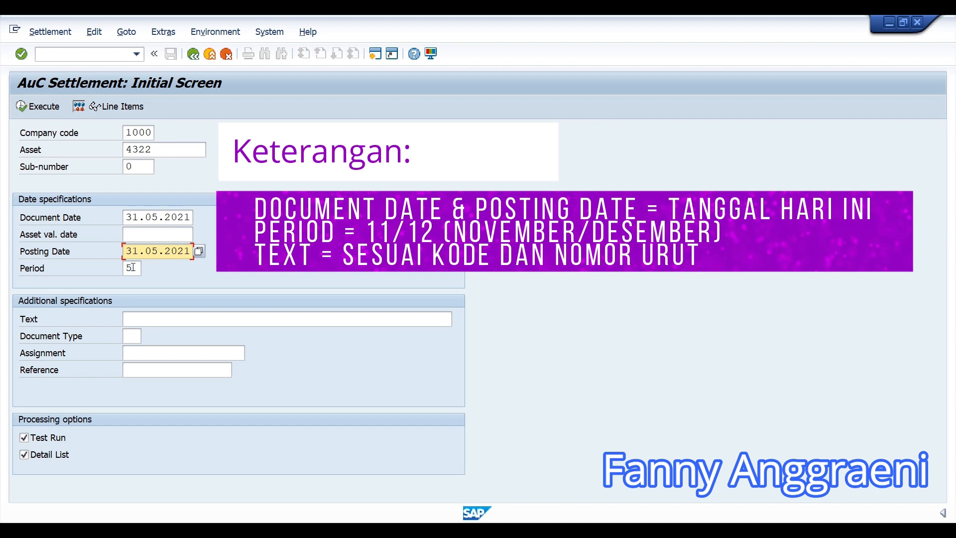
double_click(132, 268)
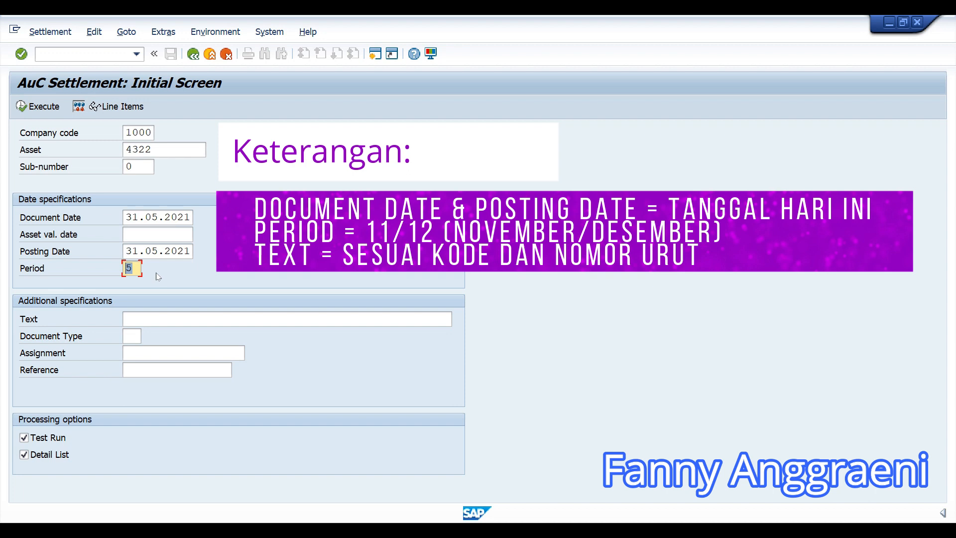
Enter Completion of Addition F00 as the settlement text, turn off Test Run, and execute the settlement
click(225, 320)
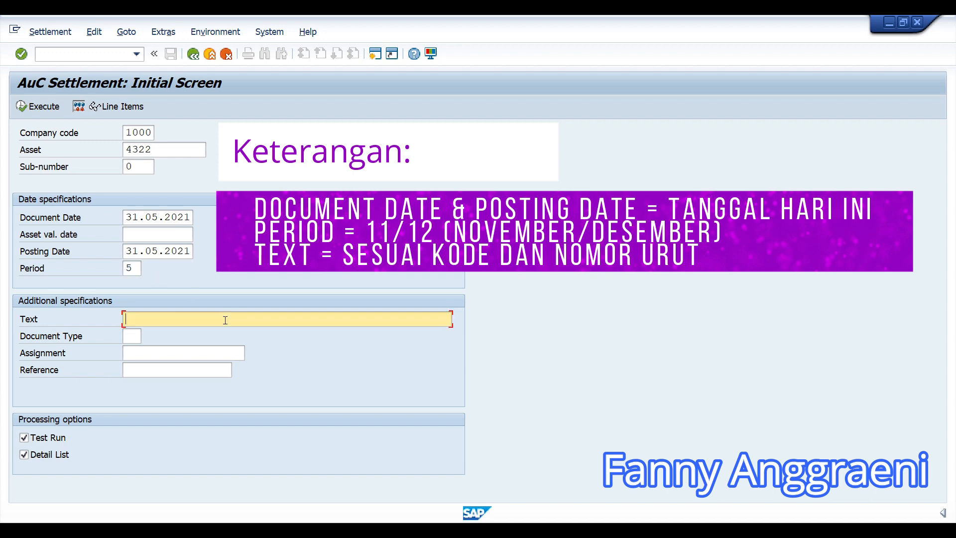
text(C)
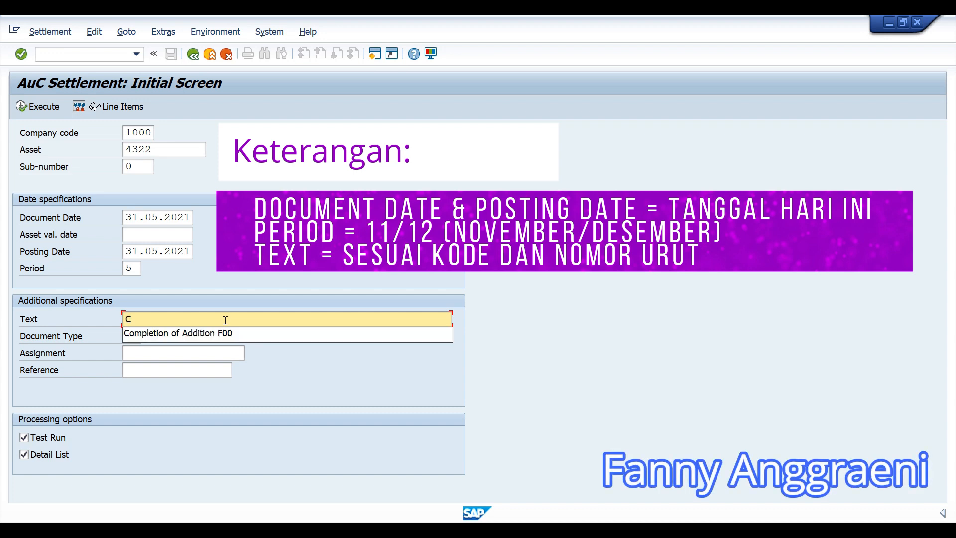
click(234, 333)
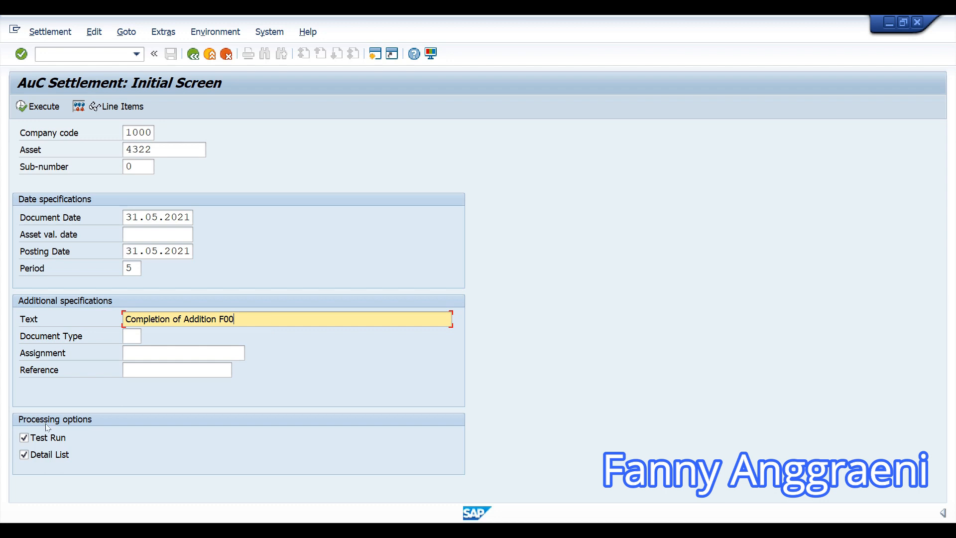
click(24, 440)
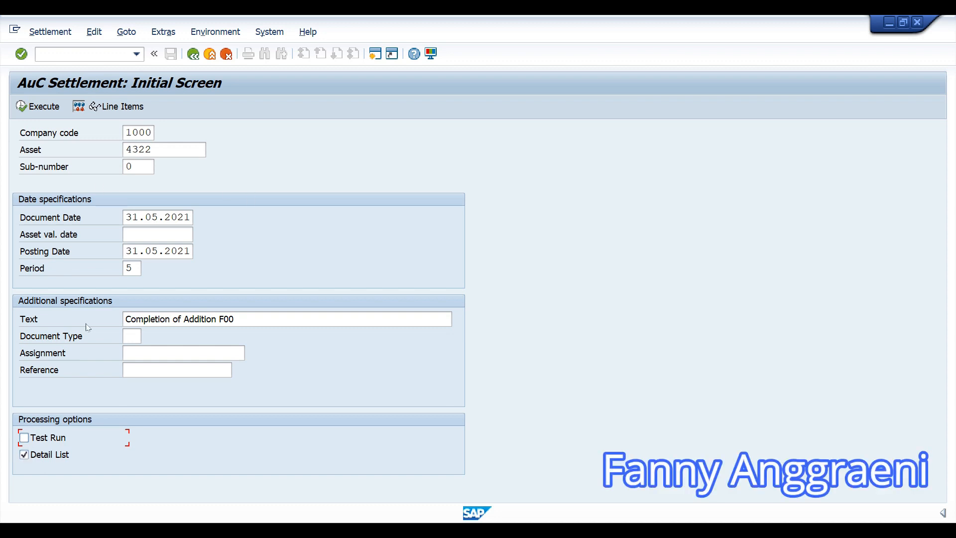
click(33, 109)
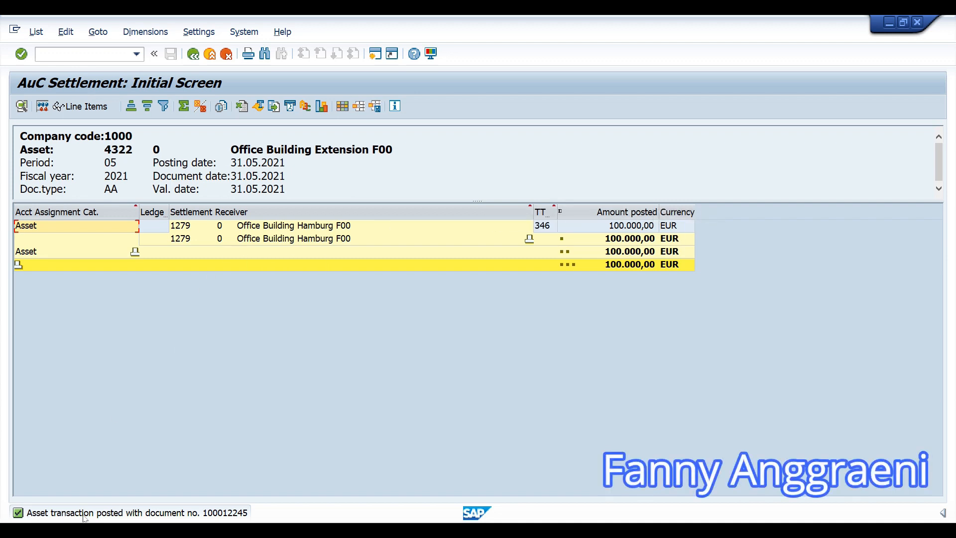
Copy the posted settlement document's number into the sticky note after "Settlement Ex 18 Task 3 =", and leave the settlement transaction
double_click(197, 518)
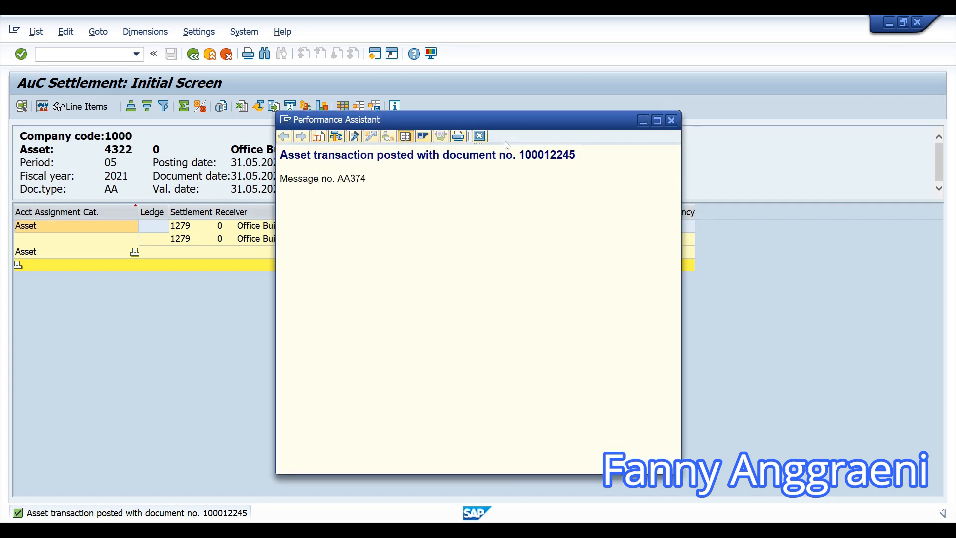
drag(576, 156, 518, 156)
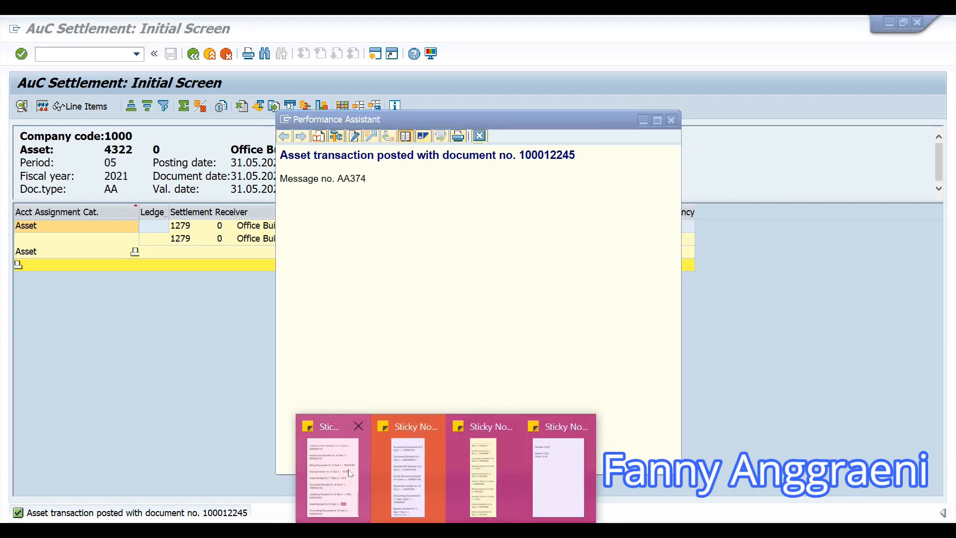
click(356, 475)
click(936, 381)
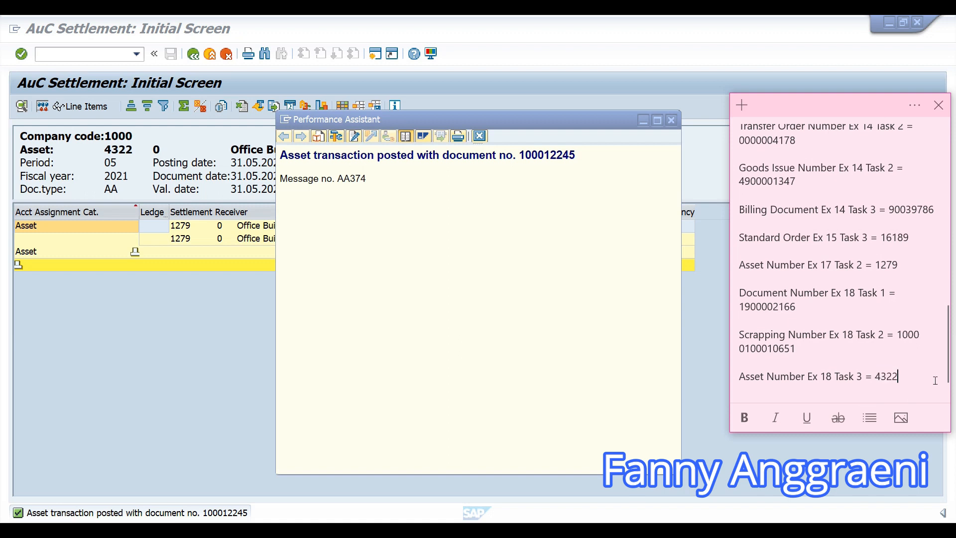
key(Return)
key(Return)
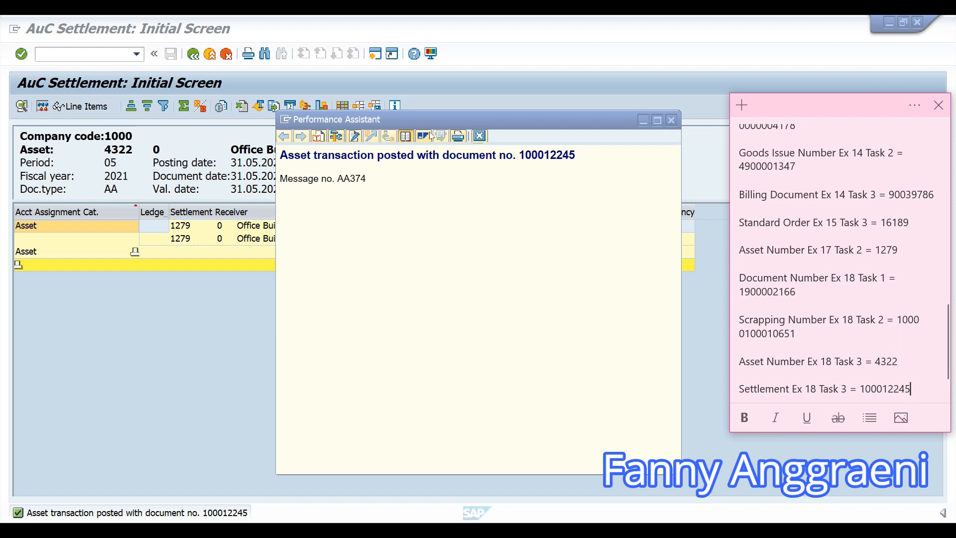
click(110, 56)
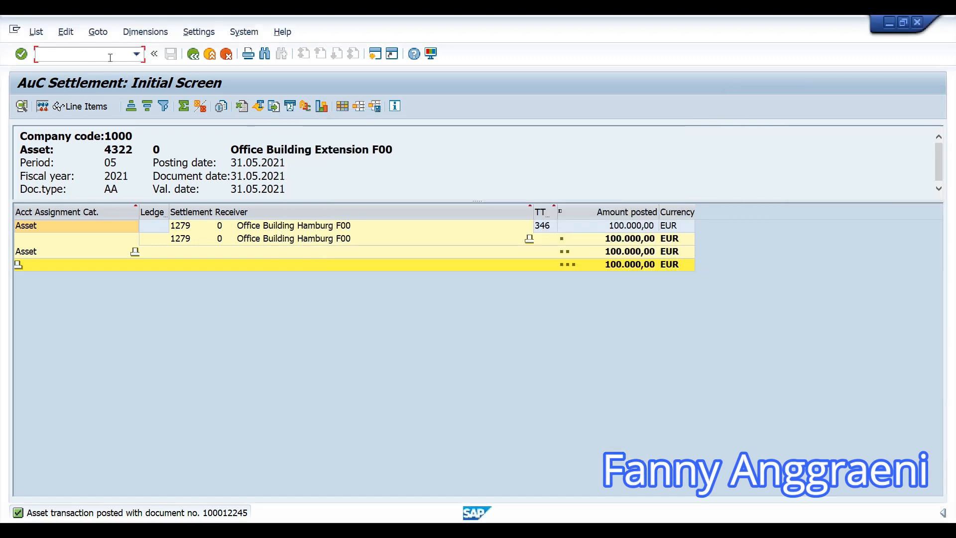
text(/n)
key(Return)
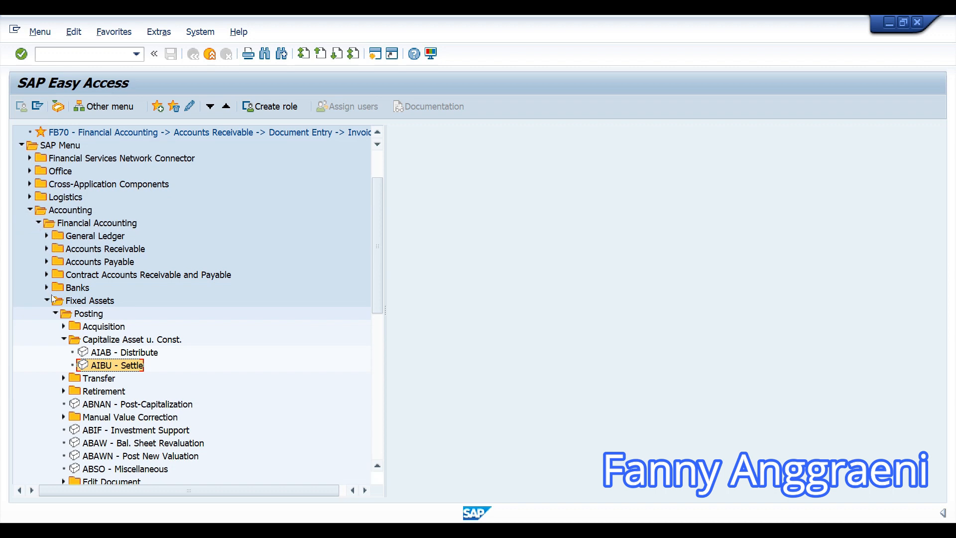
Open the AW01N Asset Explorer transaction under Fixed Assets, Asset
click(55, 313)
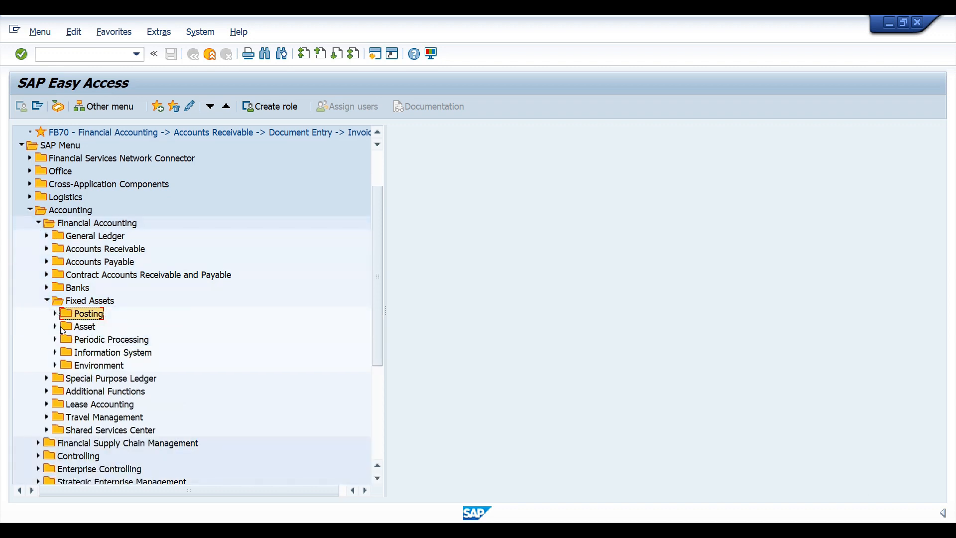
click(55, 327)
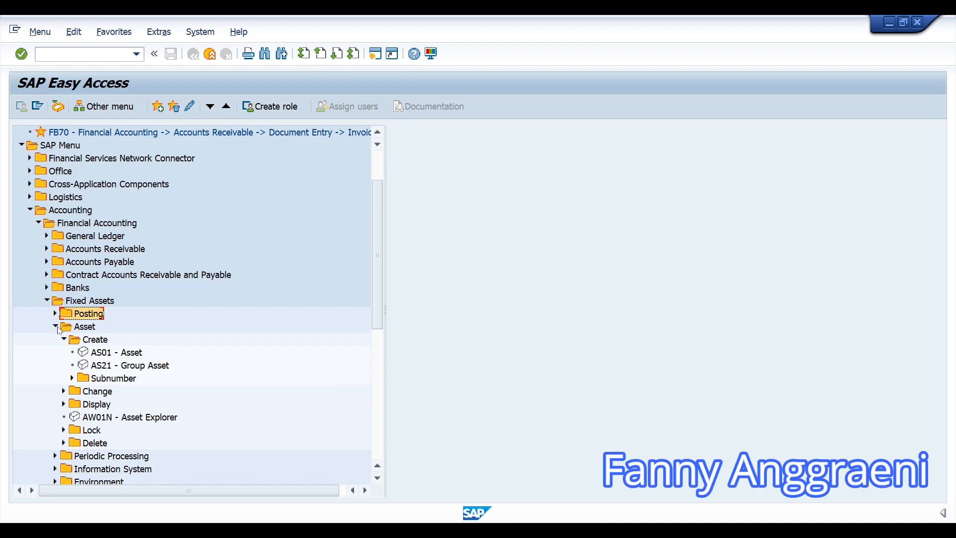
click(119, 422)
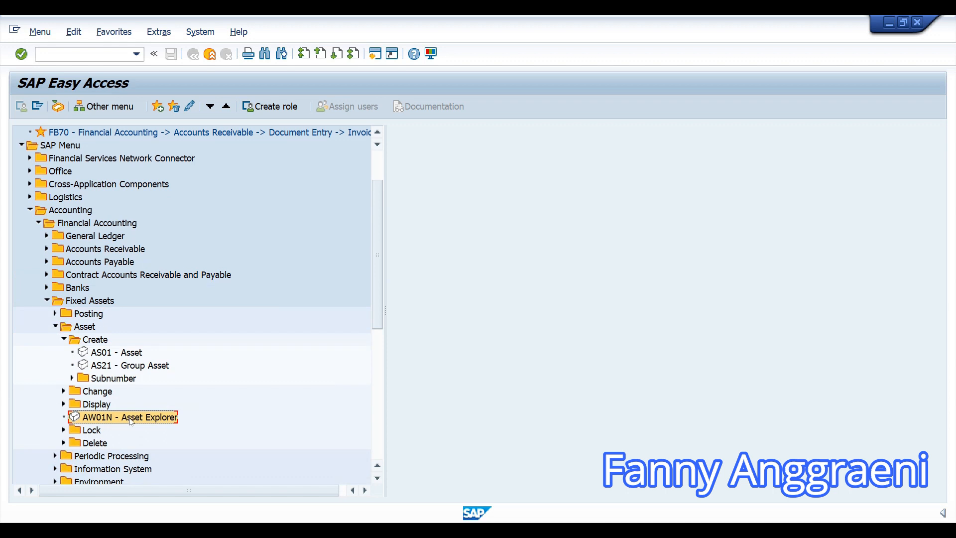
double_click(131, 421)
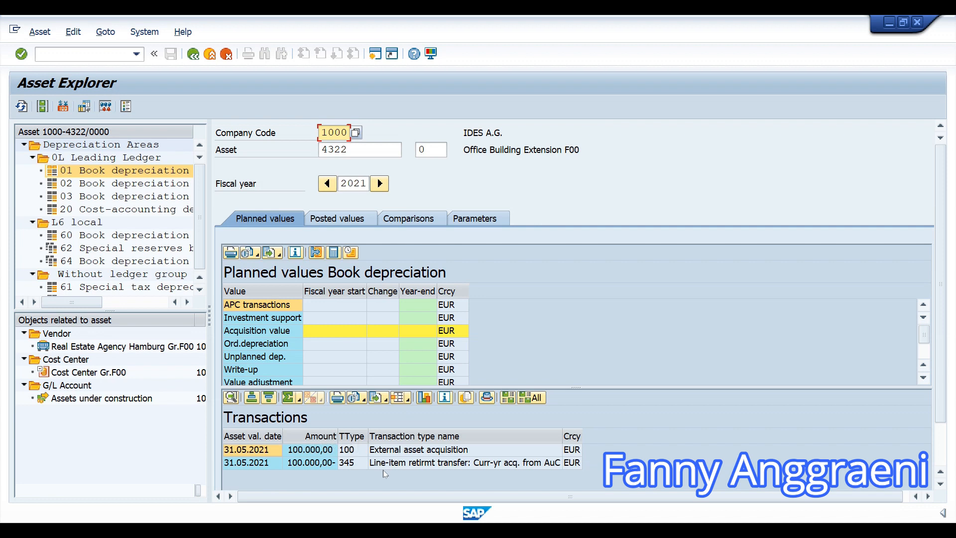
Check the office building extension asset's acquisition and retirement transfer transactions and its year-end acquisition value
click(330, 148)
drag(390, 146, 301, 137)
click(333, 451)
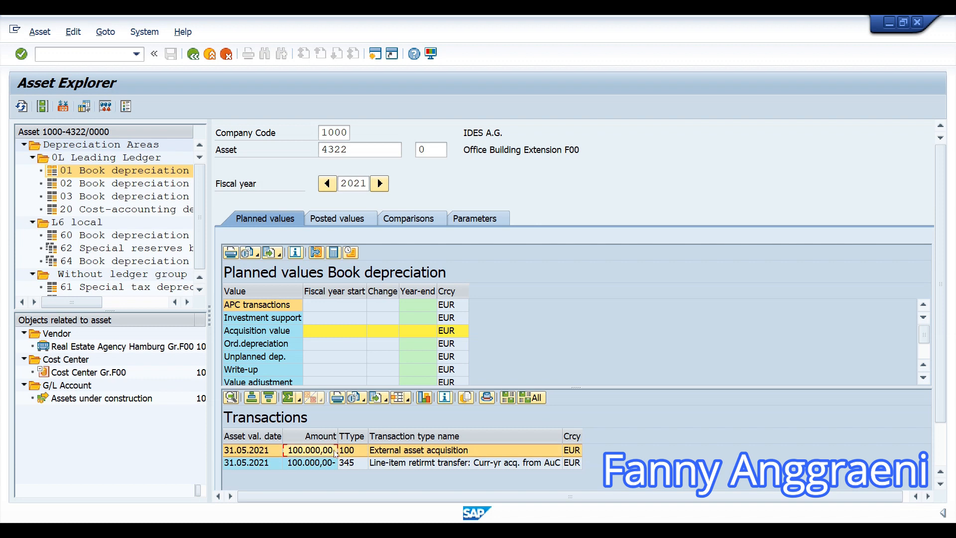
click(329, 464)
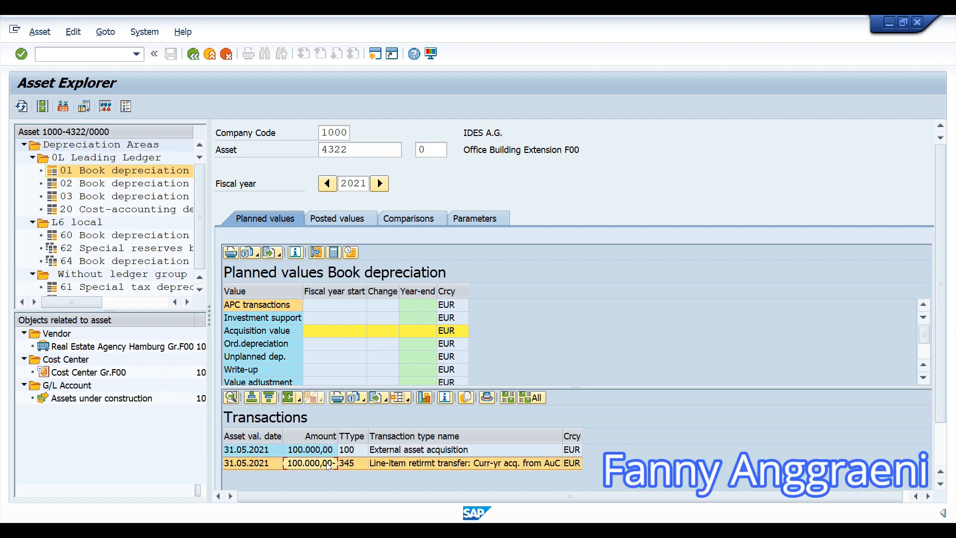
click(423, 332)
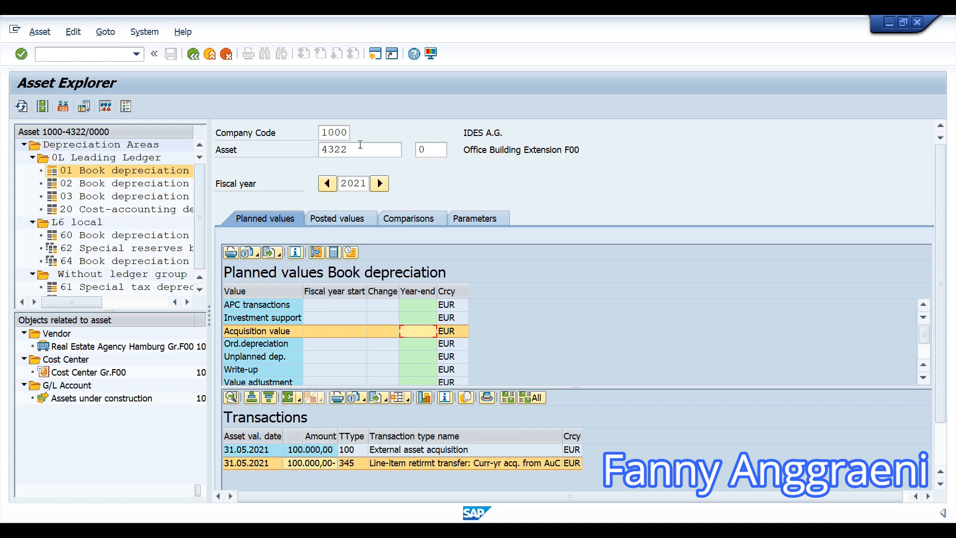
Display asset 1279 in the Asset Explorer in place of the office building extension
drag(360, 144, 298, 148)
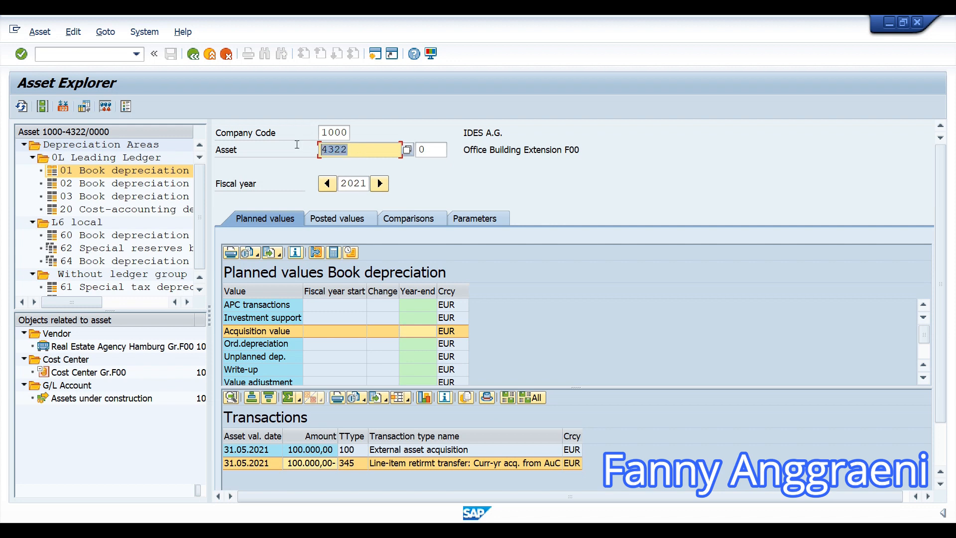
key(BackSpace)
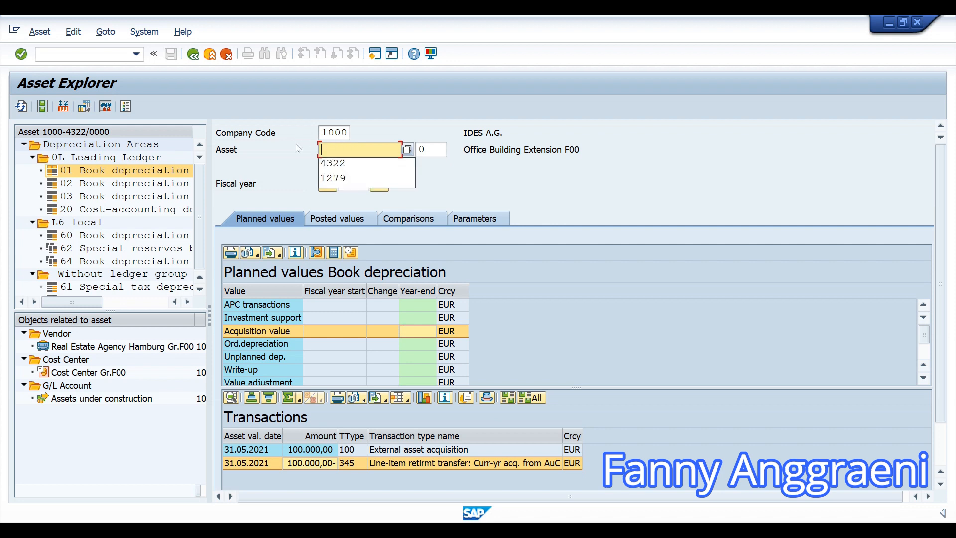
click(340, 179)
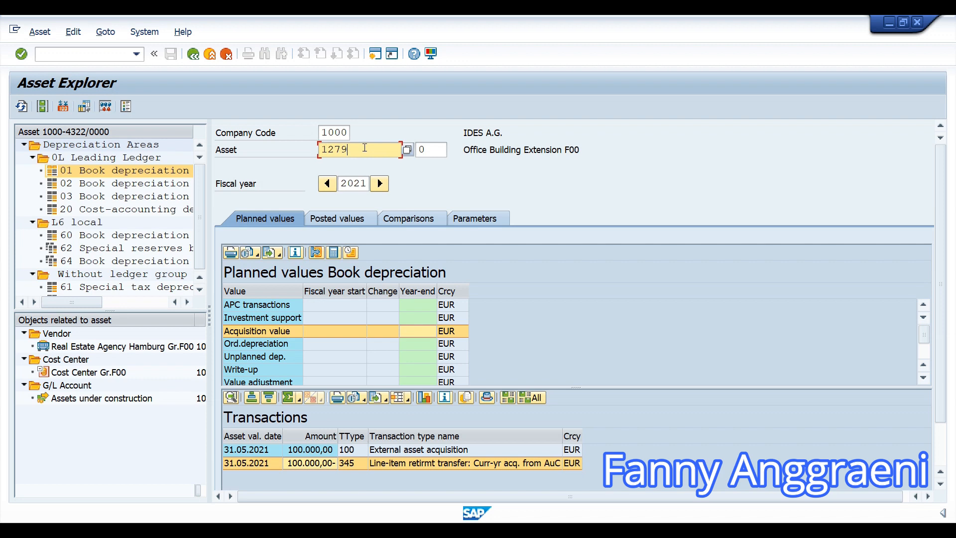
key(Return)
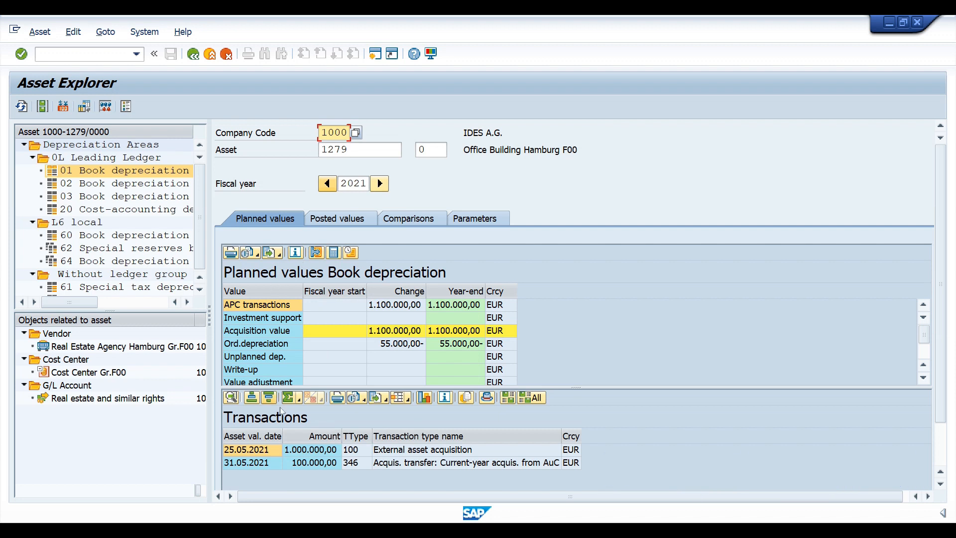
Check the Hamburg office building's external acquisition, transfer from the asset under construction and year-end acquisition value, and leave the Asset Explorer
click(298, 451)
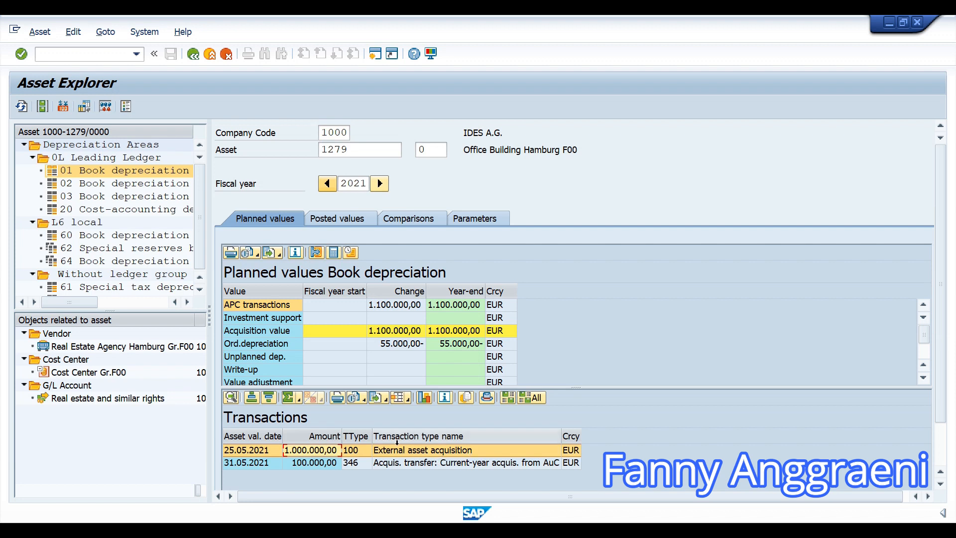
click(307, 466)
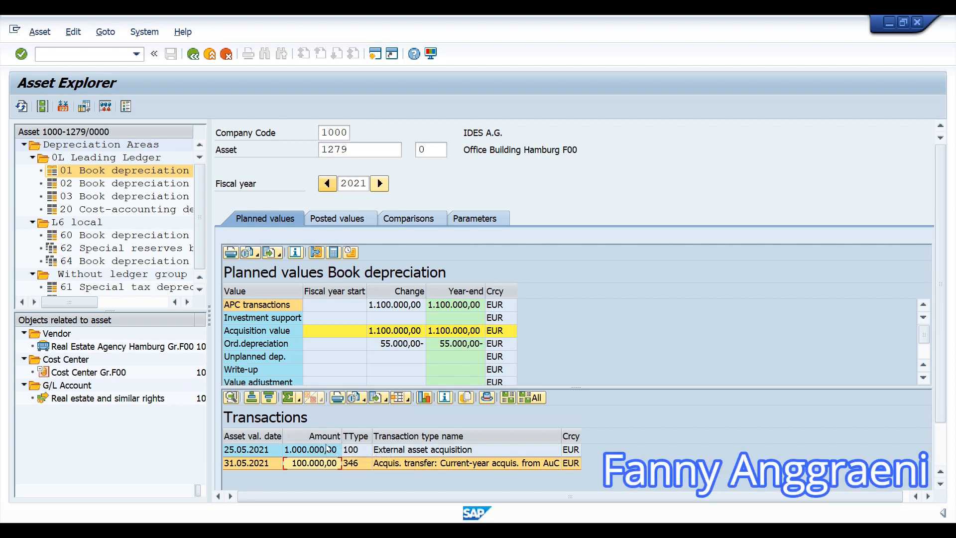
click(454, 329)
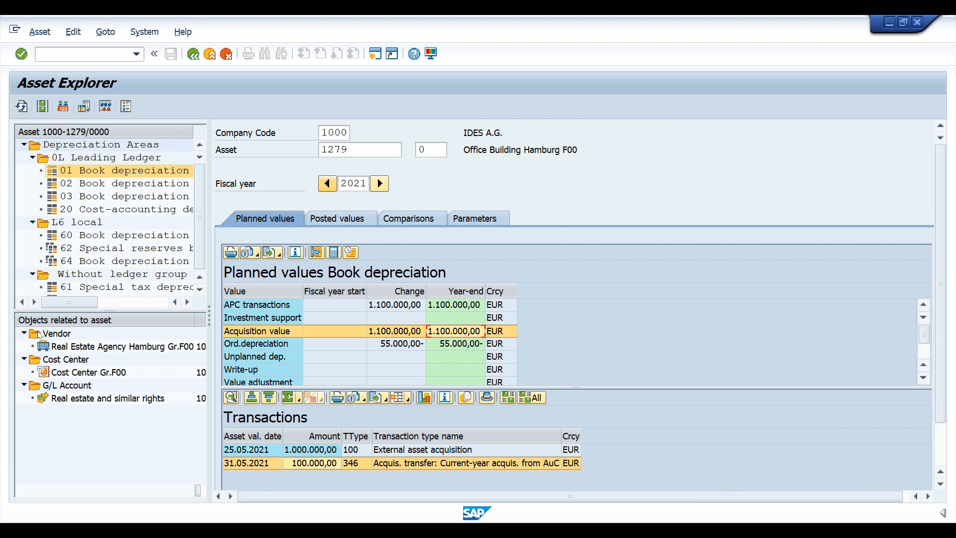
click(100, 55)
text(/n)
key(F3)
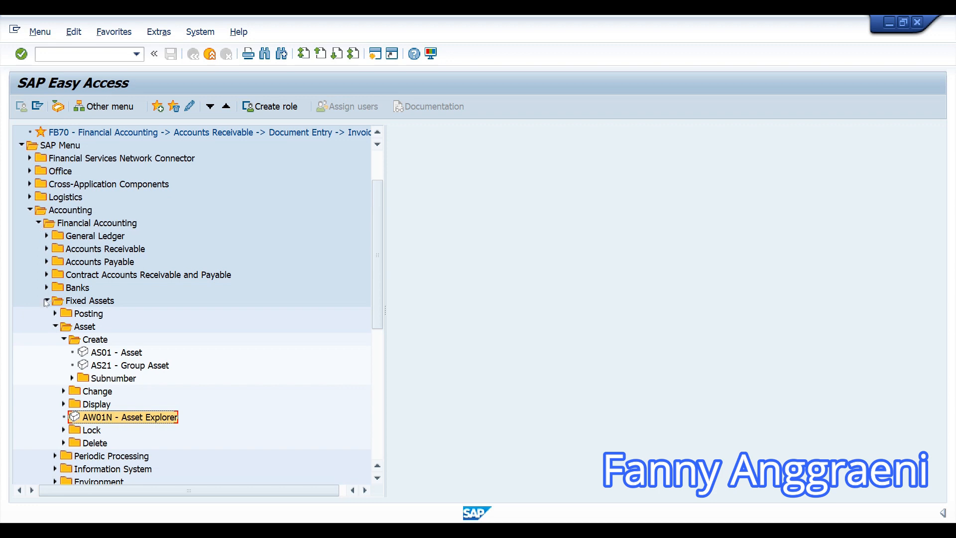
Open the physical inventory list by plant, S_ALR_87011982, from the Fixed Assets information system's asset balance reports
click(55, 326)
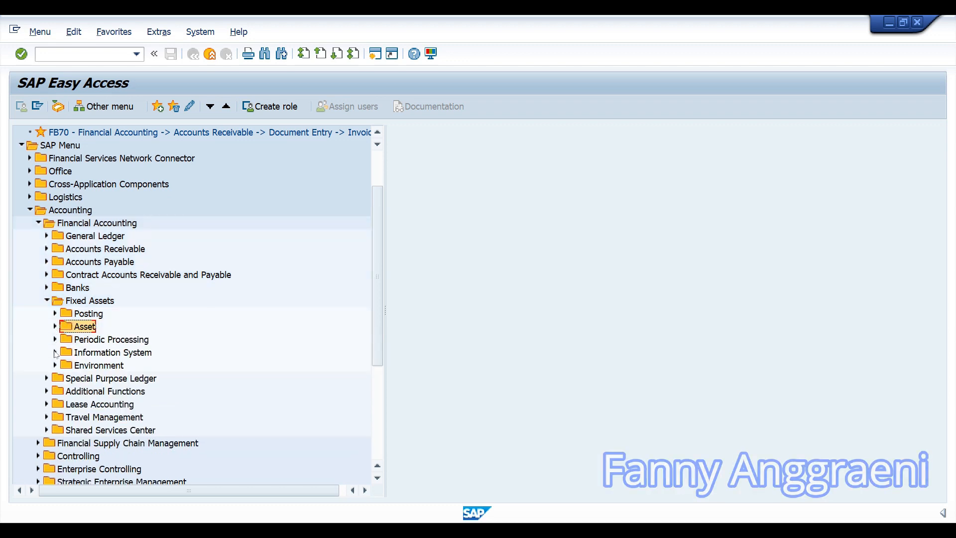
click(55, 353)
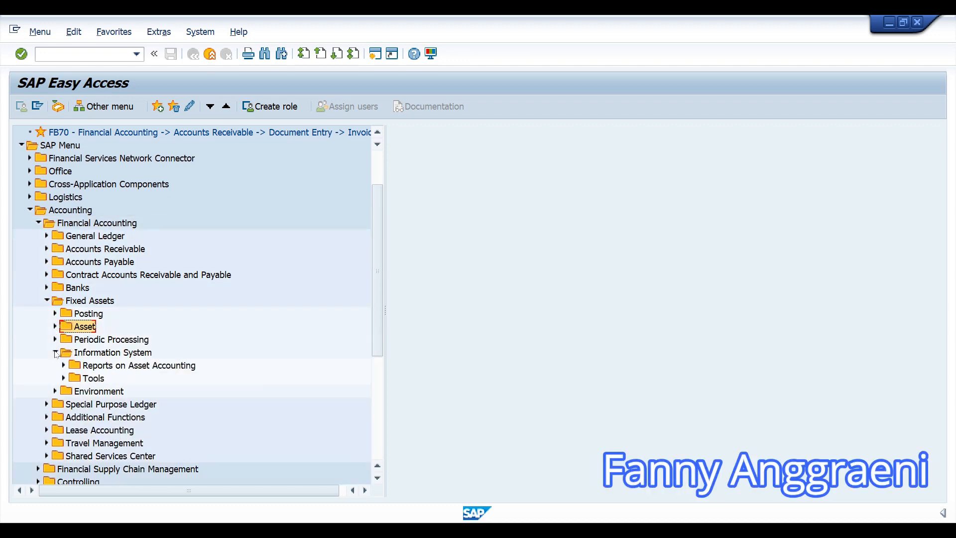
click(64, 366)
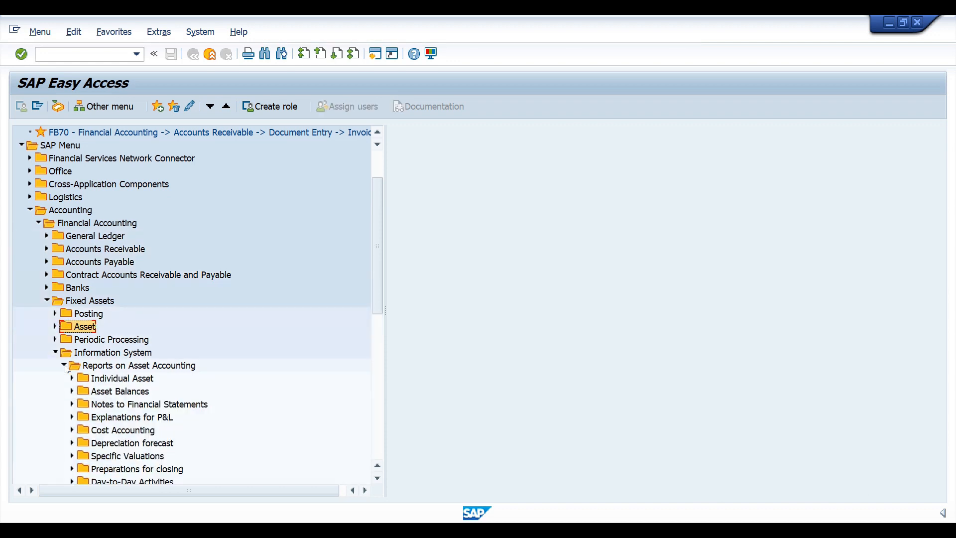
click(71, 391)
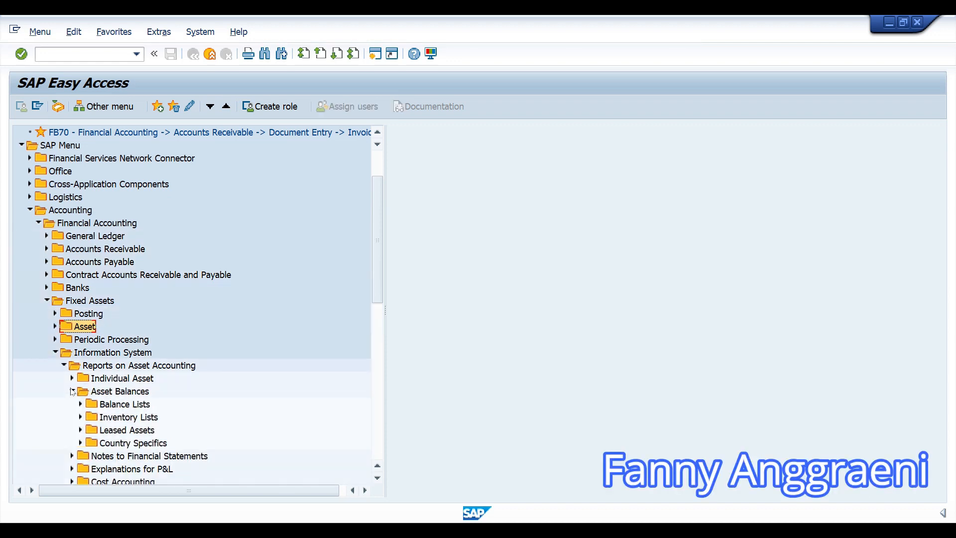
click(80, 417)
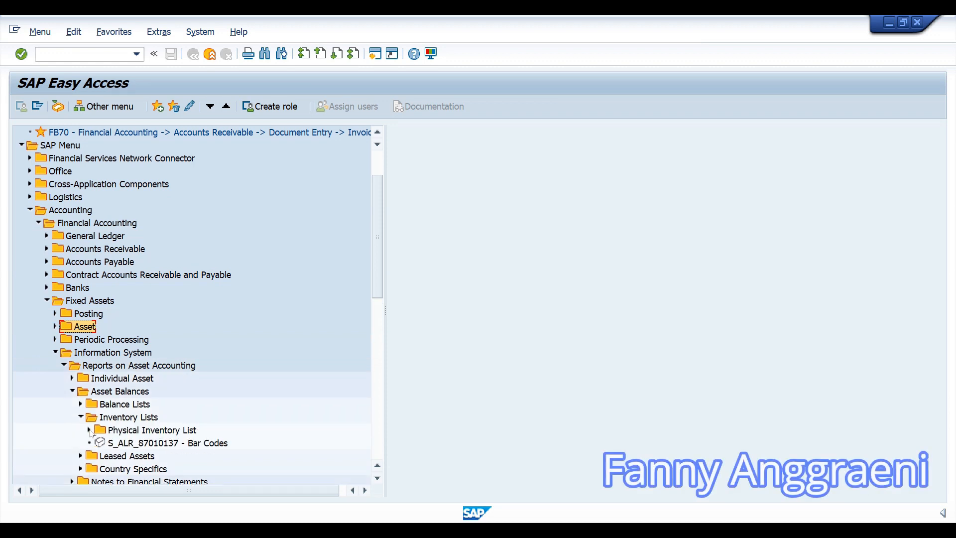
click(90, 431)
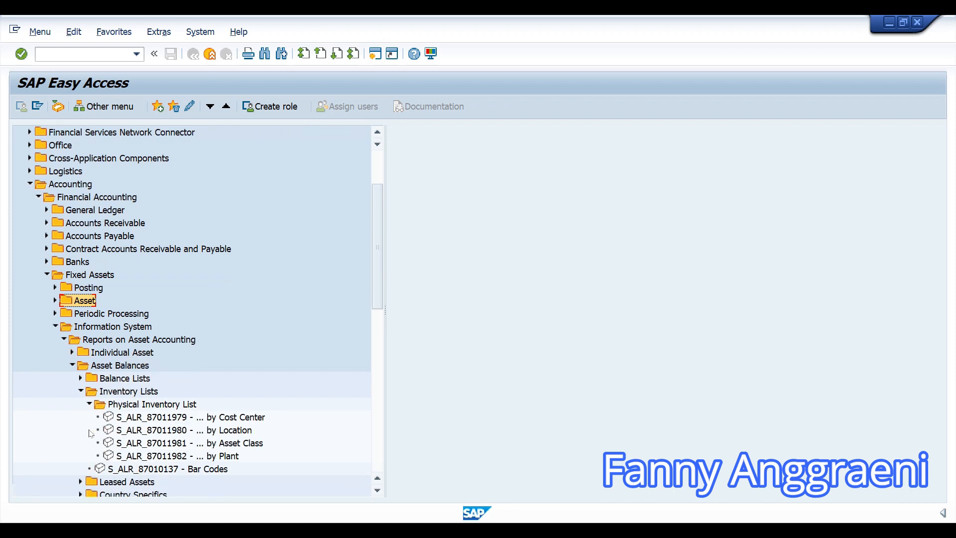
click(126, 458)
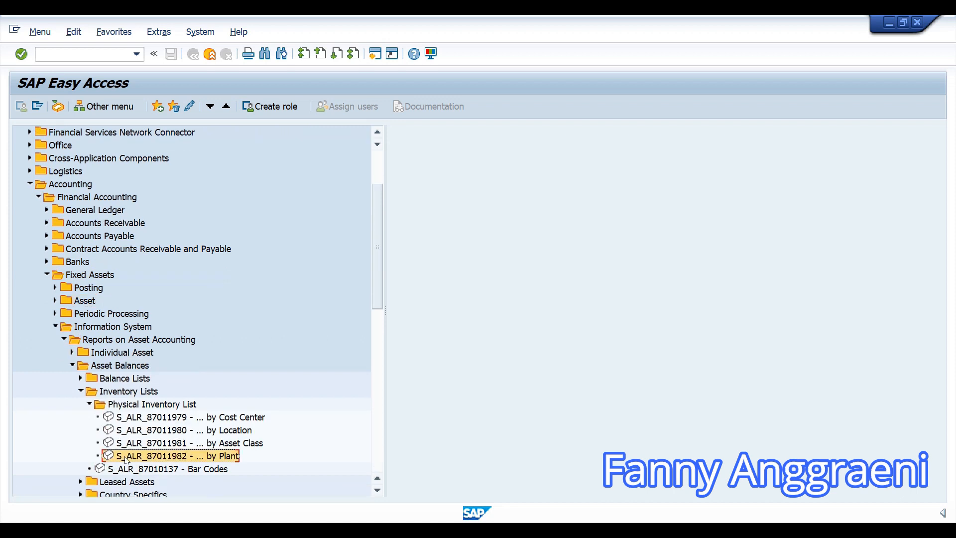
double_click(125, 457)
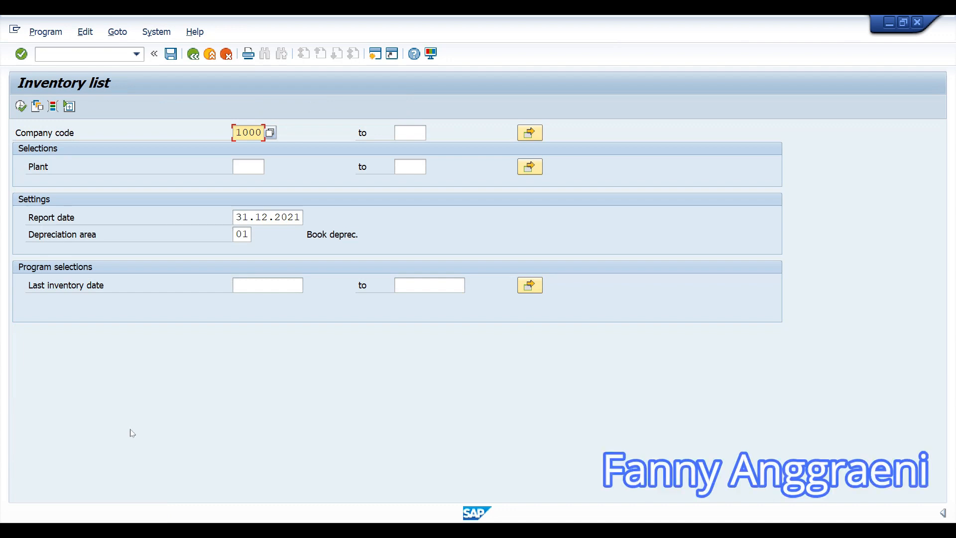
Load variant AC010 for the inventory list and execute the report
click(116, 32)
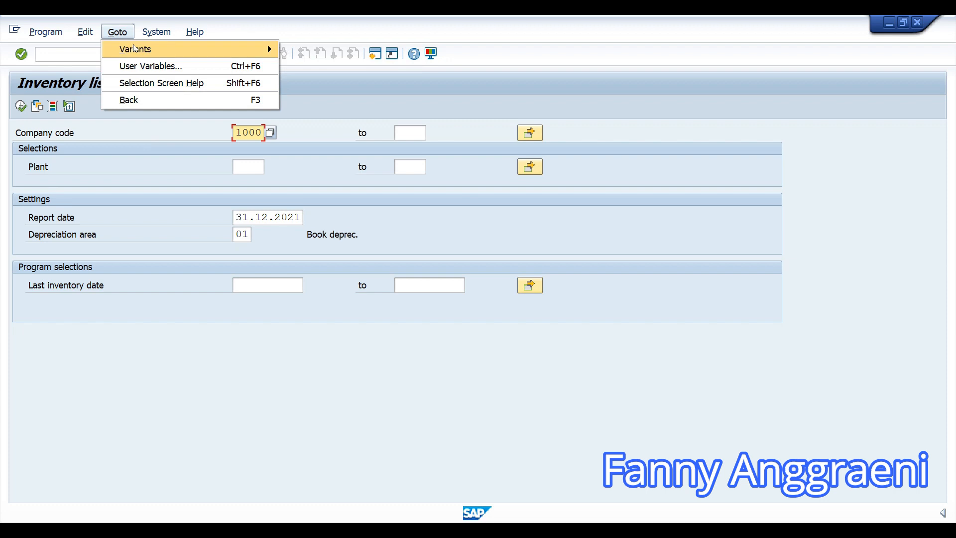
mouse_move(138, 49)
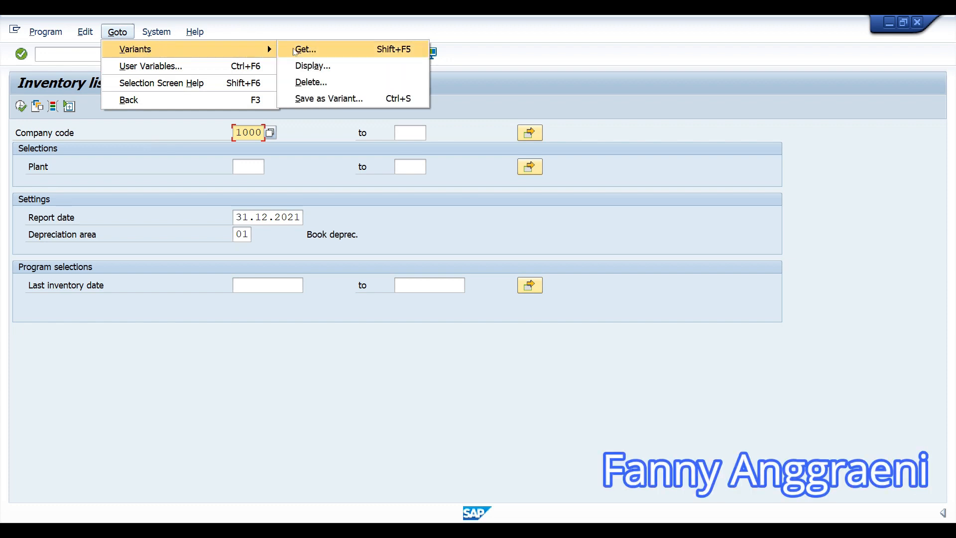
click(294, 51)
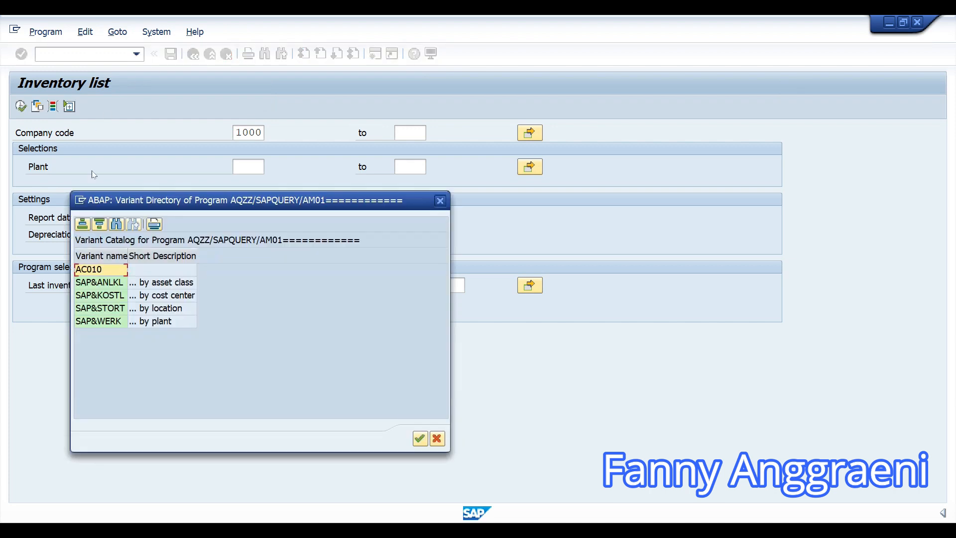
double_click(110, 273)
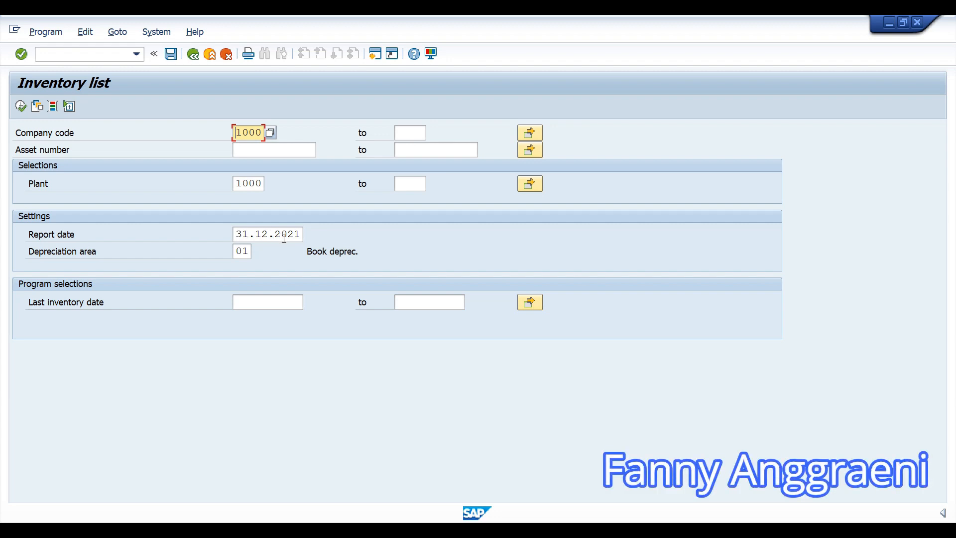
click(21, 106)
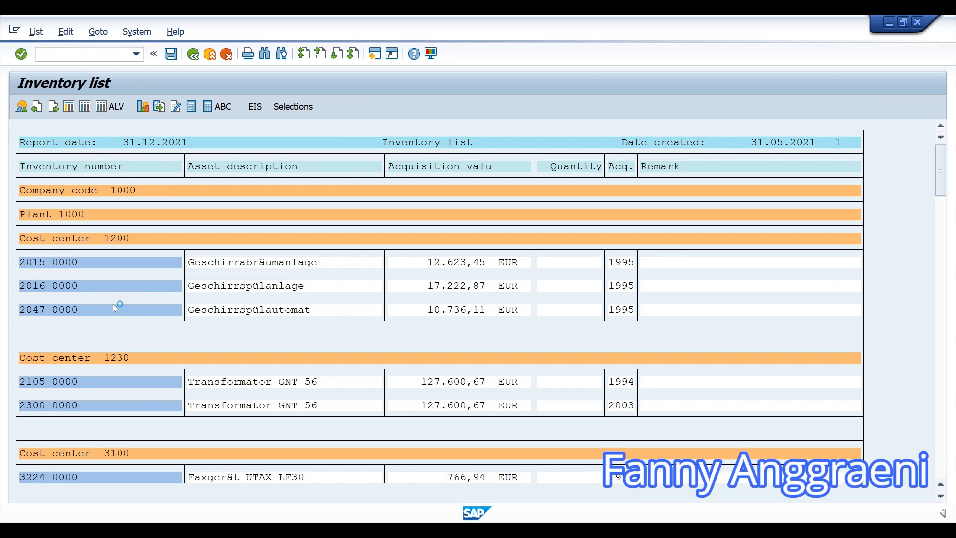
Examine the plant 1000 inventory list by cost center, and leave the report for the SAP Easy Access menu
scroll(121, 269, down, 1)
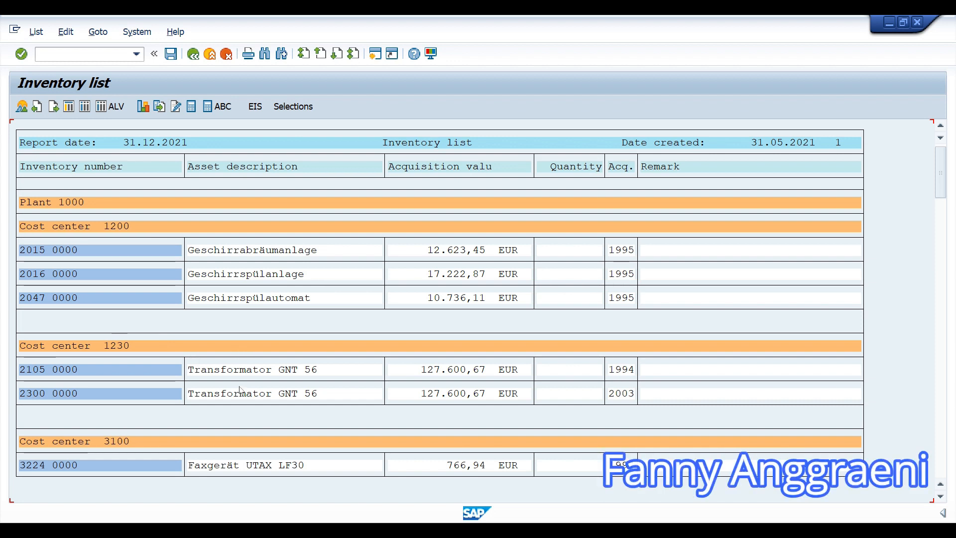
scroll(181, 408, down, 1)
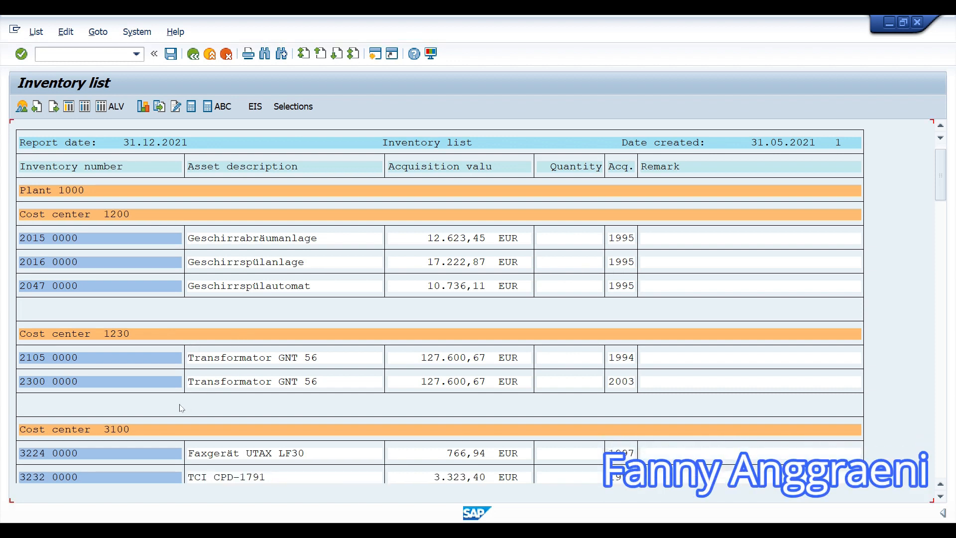
scroll(158, 416, down, 1)
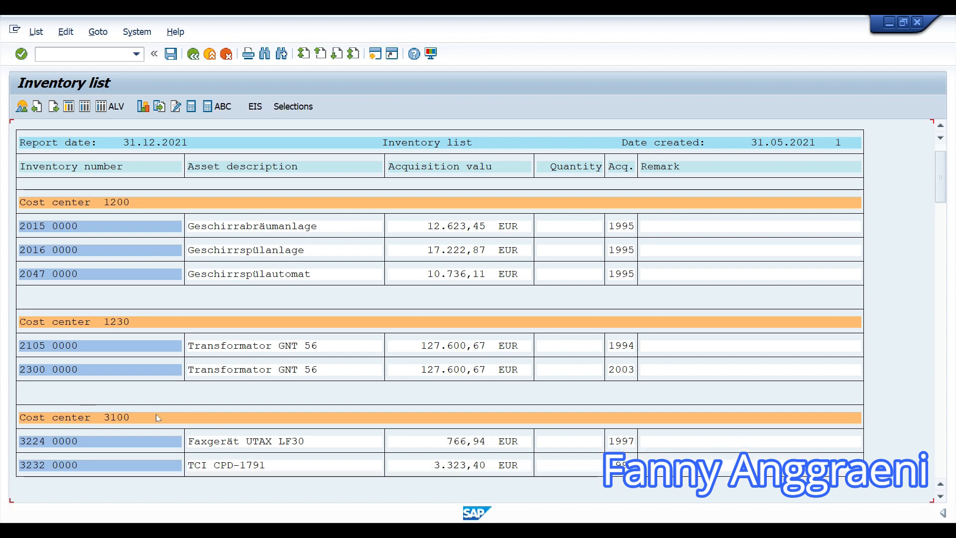
scroll(137, 326, down, 1)
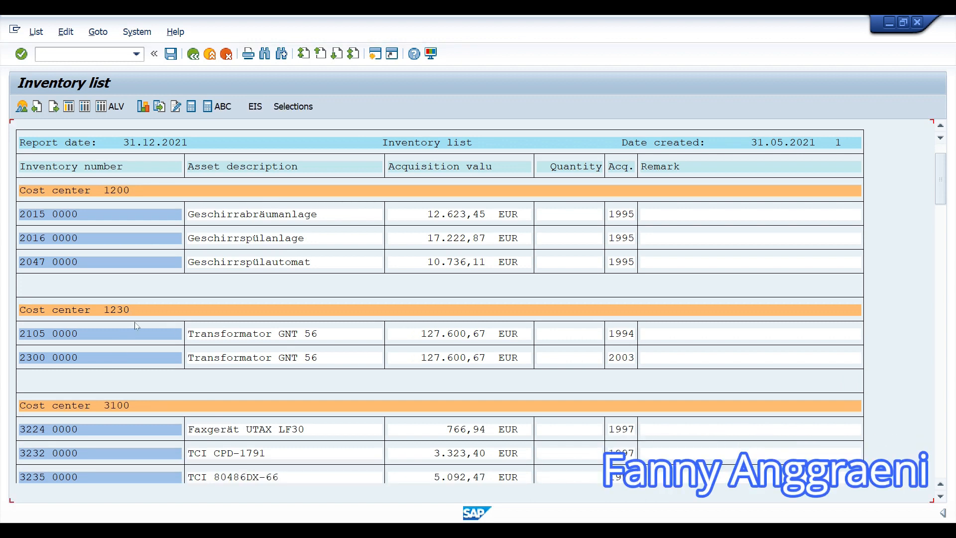
scroll(150, 333, down, 1)
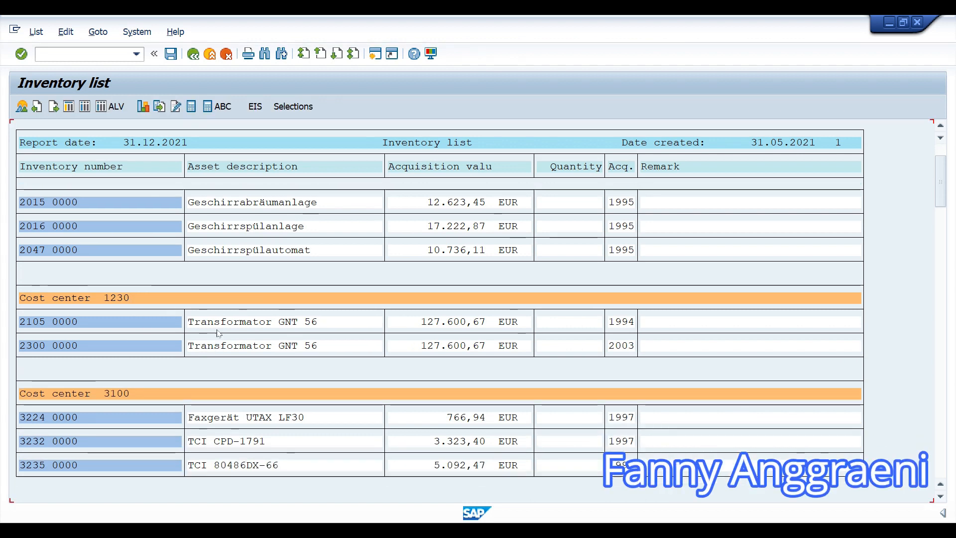
scroll(189, 334, up, 3)
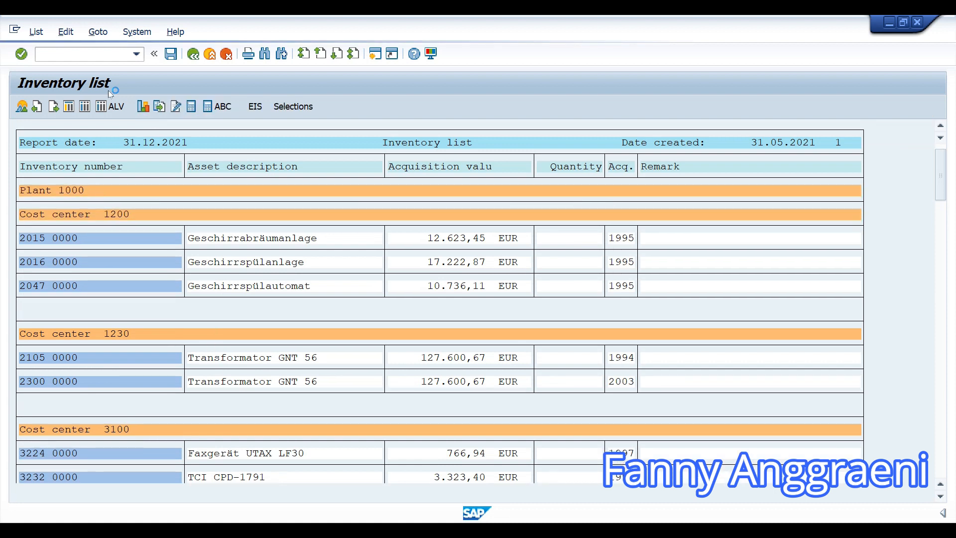
scroll(105, 80, up, 1)
click(50, 54)
text(/n)
key(Return)
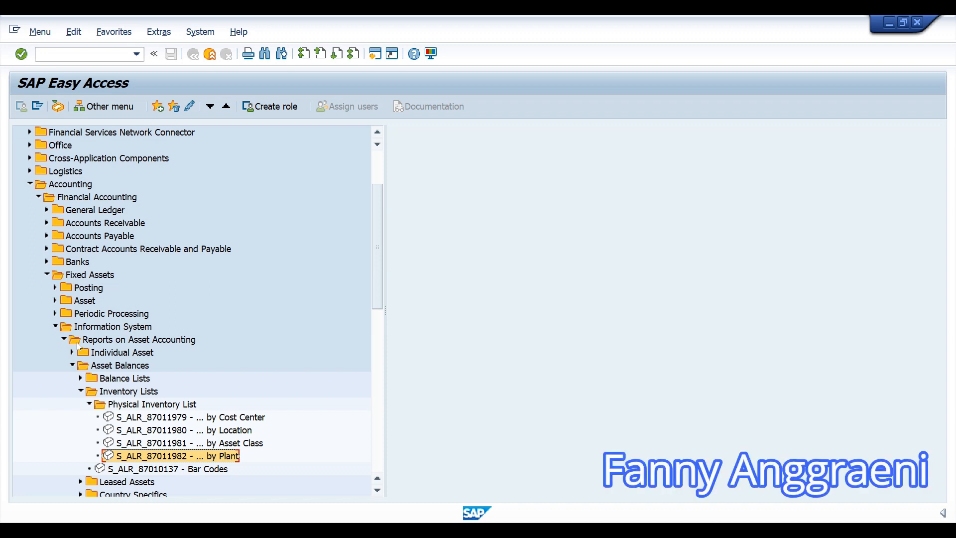
Open the Asset History Sheet, S_ALR_87011990, from the international notes to financial statements in the asset accounting reports
click(73, 366)
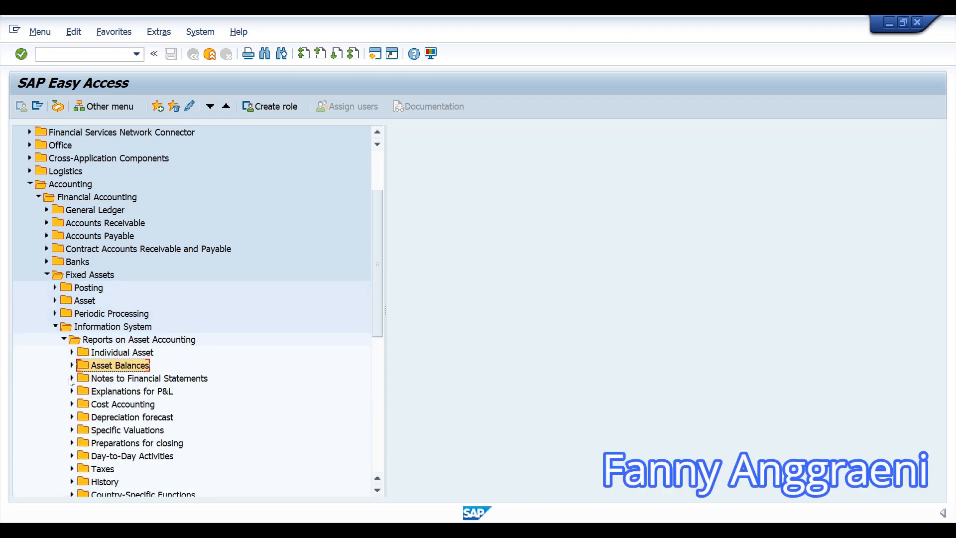
click(71, 379)
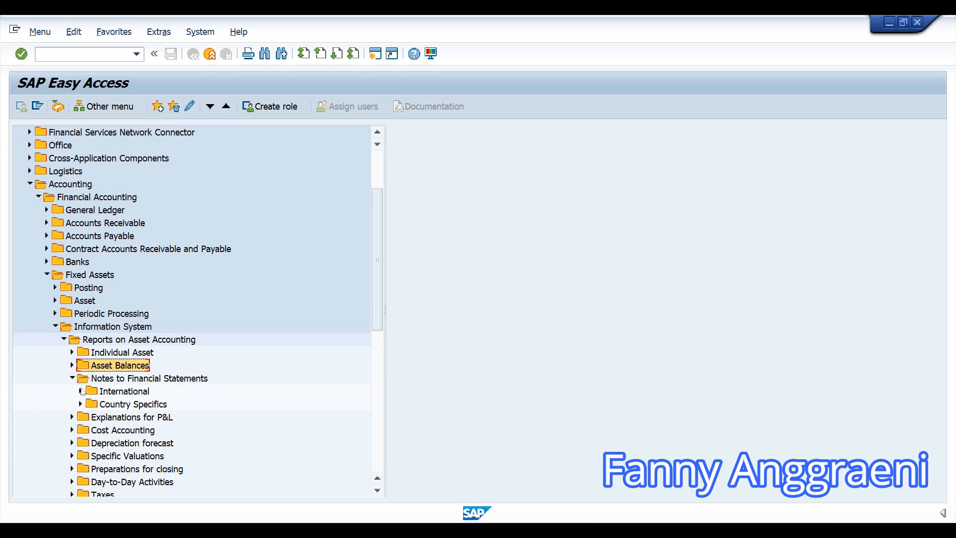
click(81, 391)
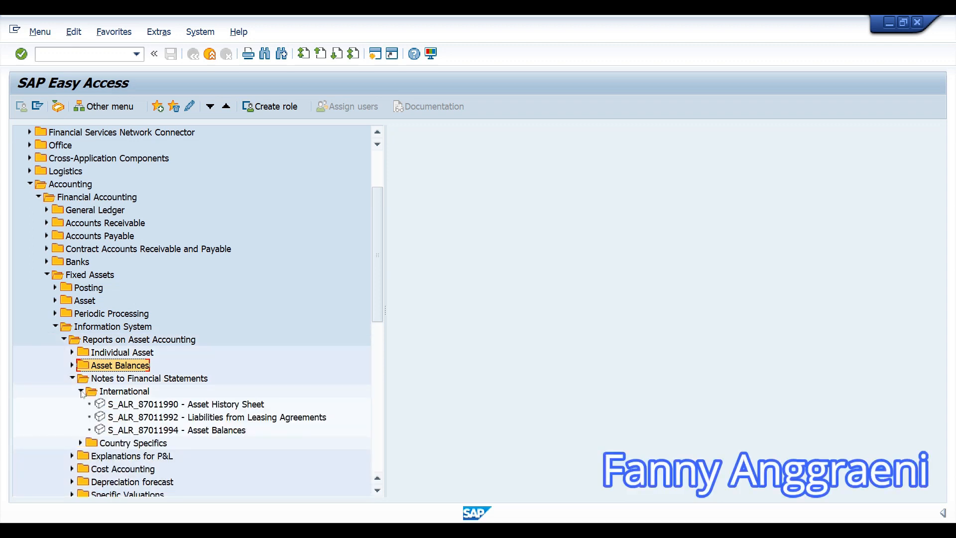
click(123, 406)
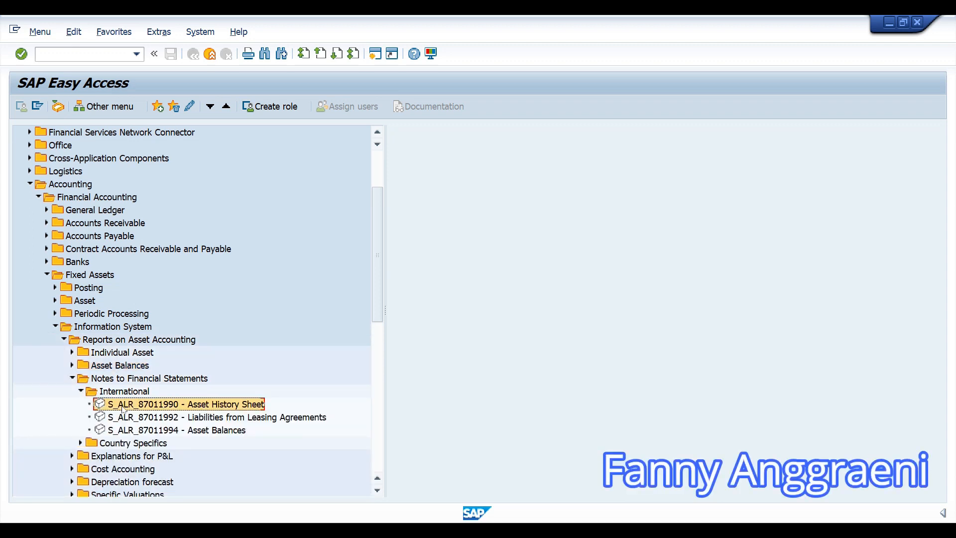
double_click(124, 406)
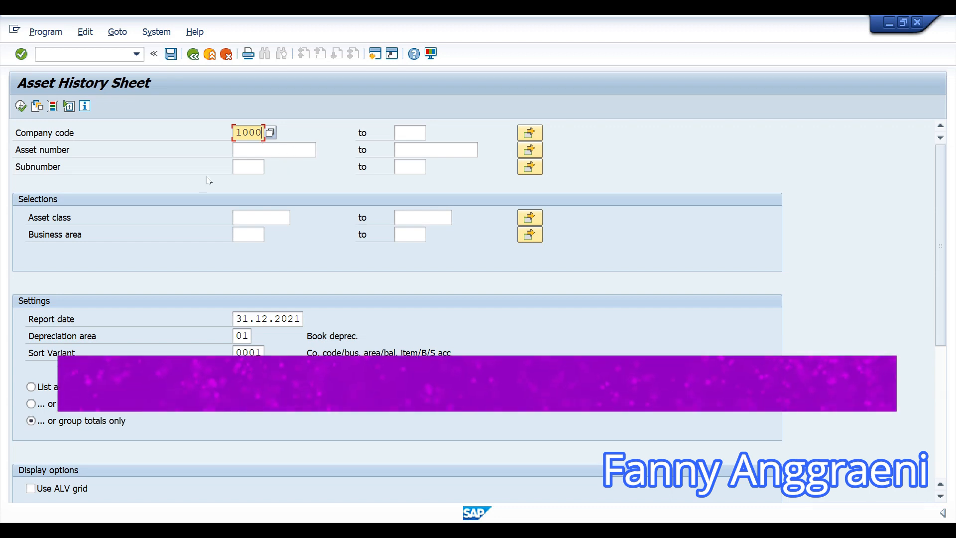
Restrict the Asset History Sheet to business area BF00, list individual assets, and enable the ALV grid
click(253, 238)
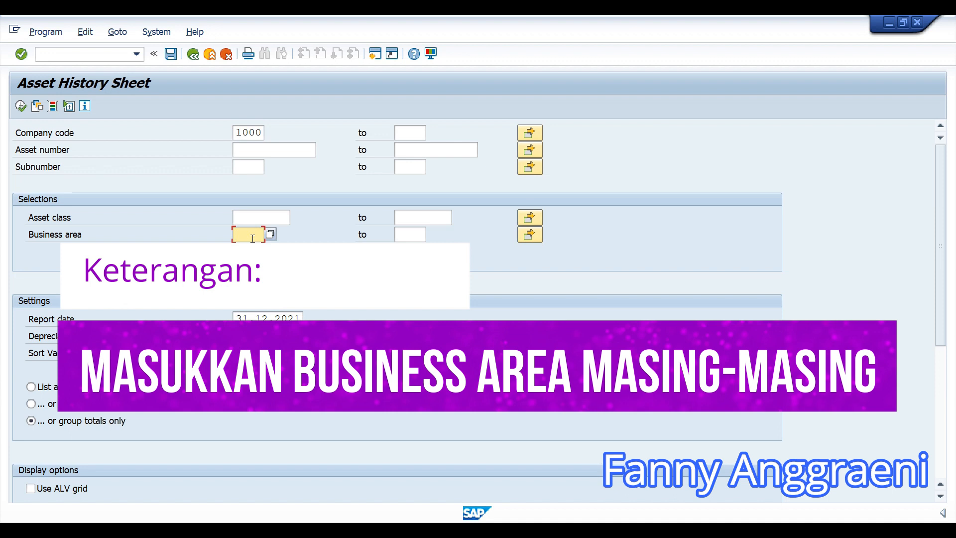
text(BF00)
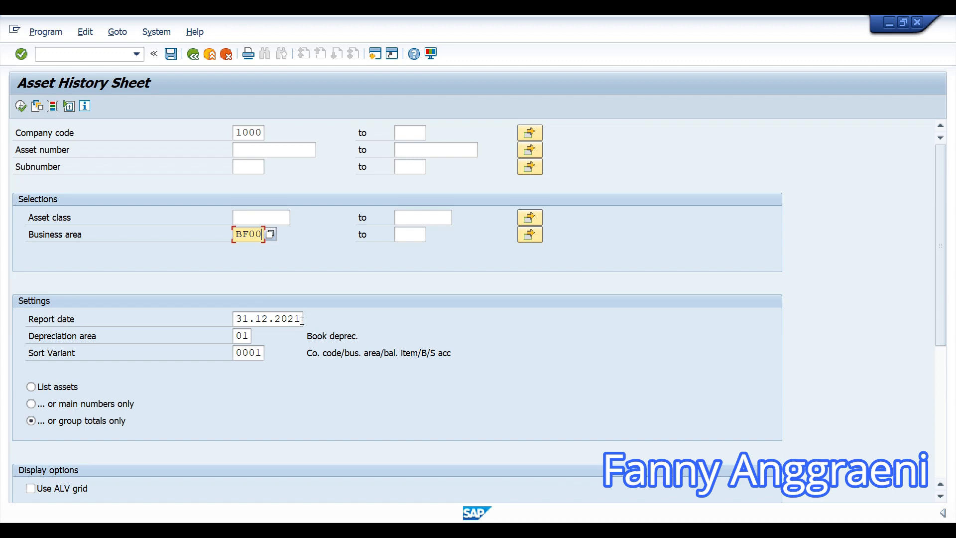
click(31, 388)
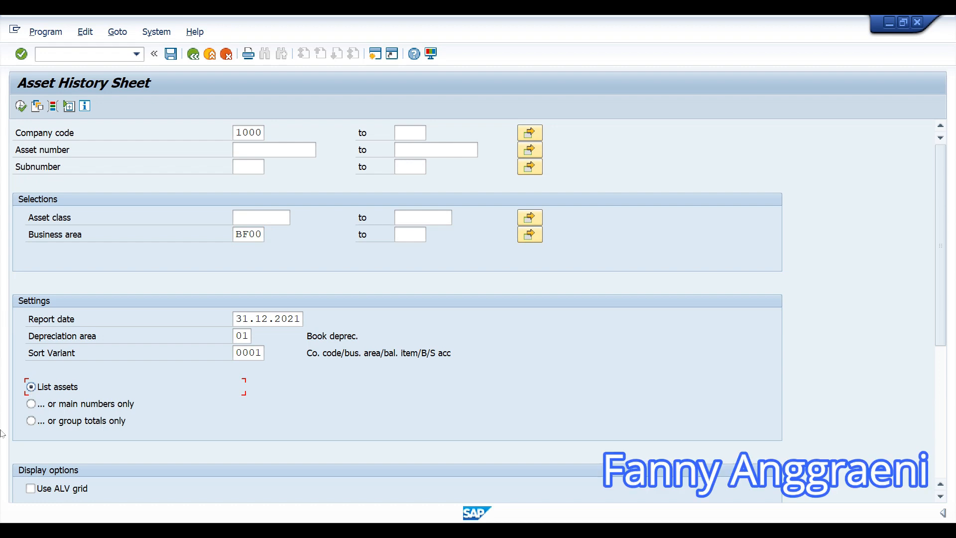
click(30, 490)
Set the history sheet version to HGB1, in compliance with EC directive 4 (13 col.)
drag(945, 246, 941, 362)
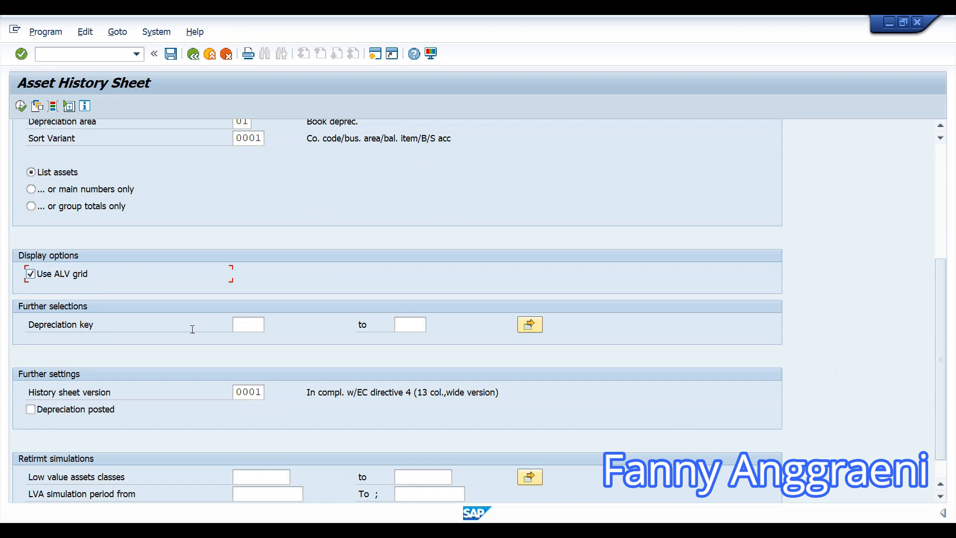
click(254, 390)
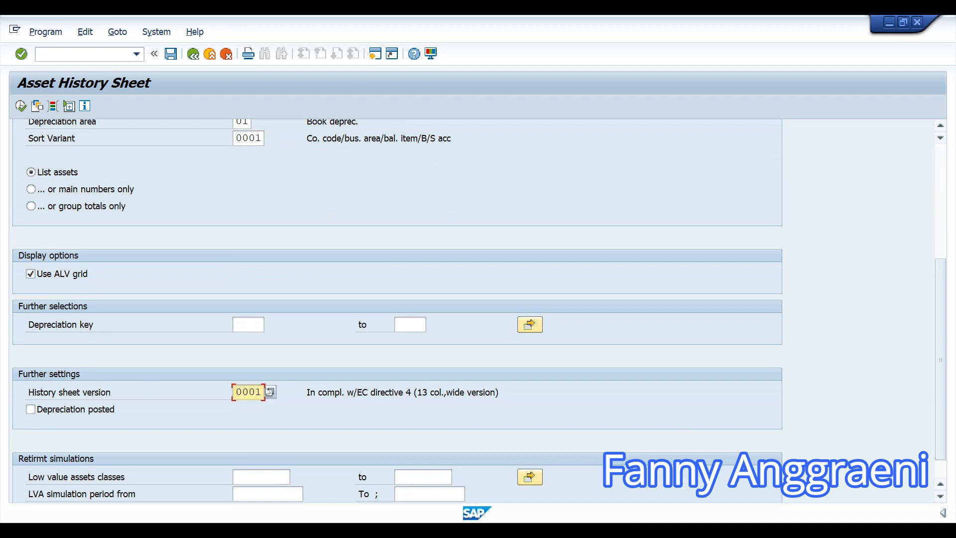
click(270, 392)
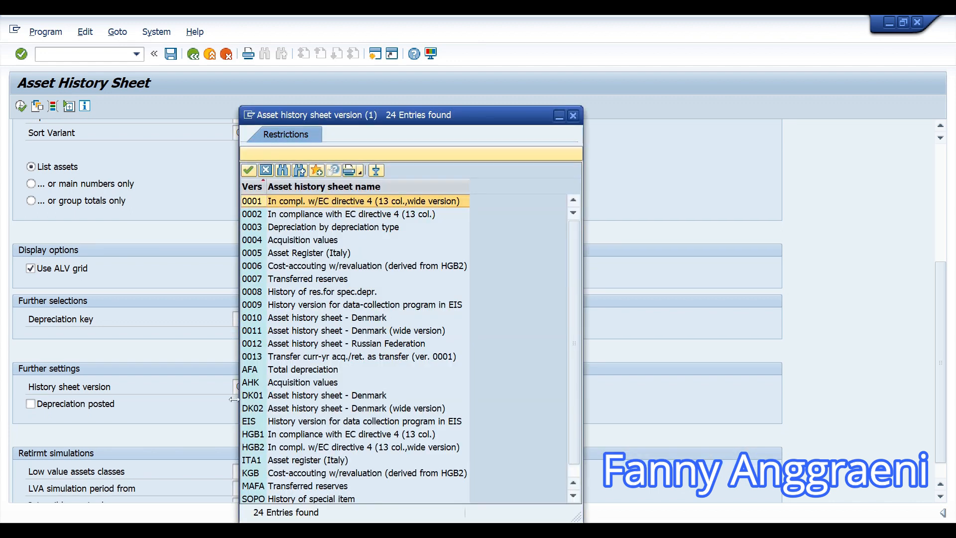
click(254, 440)
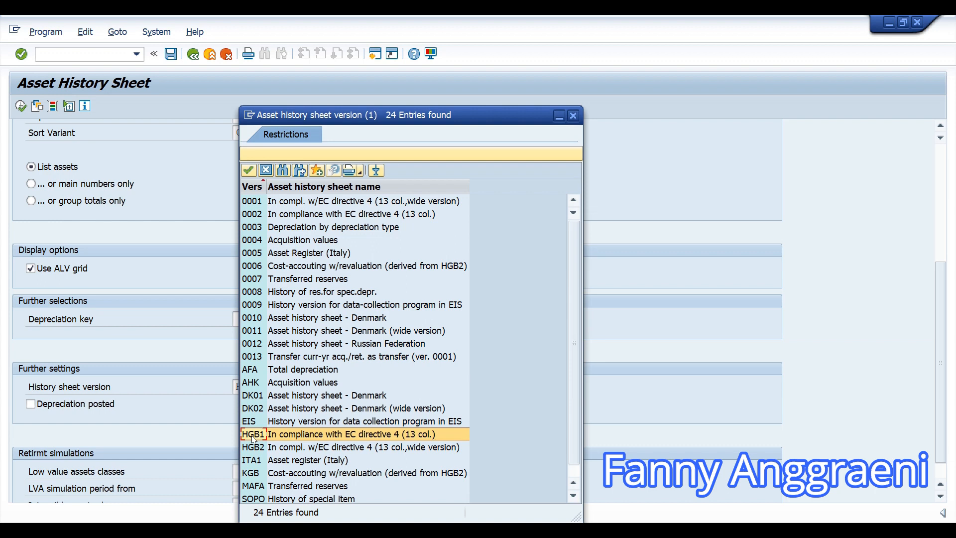
double_click(254, 435)
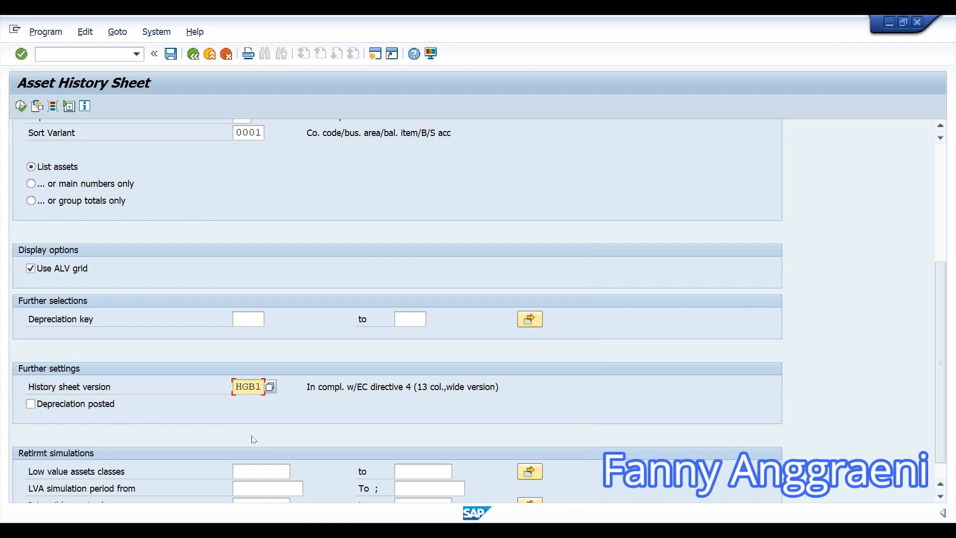
Execute the Asset History Sheet for company code 1000 and business area BF00
scroll(253, 440, up, 5)
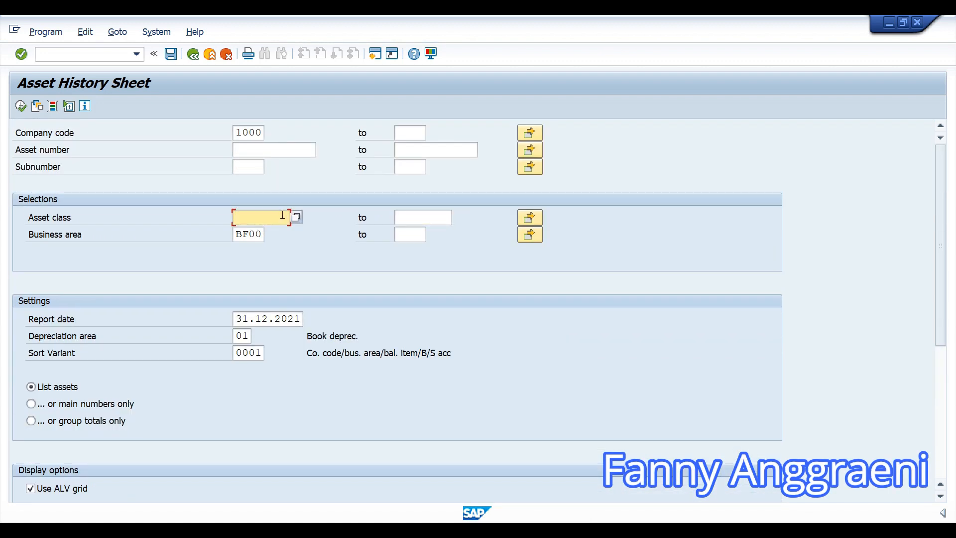
click(275, 215)
click(21, 107)
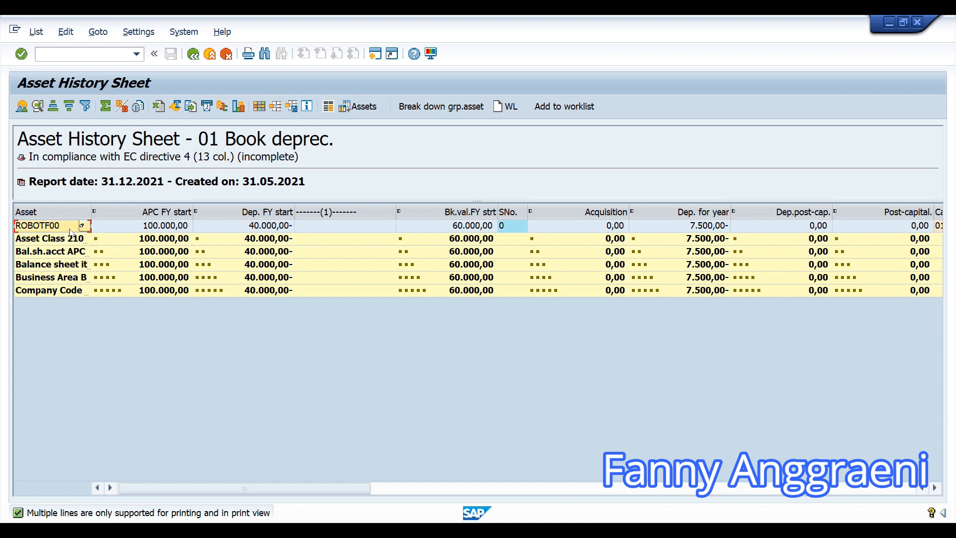
Return to the report selection, clear the business area, and execute the Asset History Sheet again
click(193, 55)
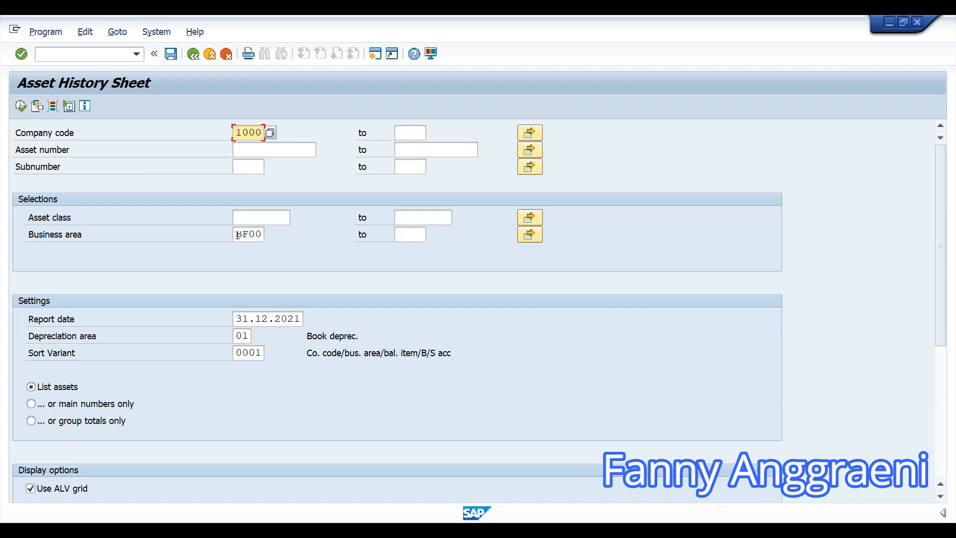
drag(236, 235, 310, 225)
key(BackSpace)
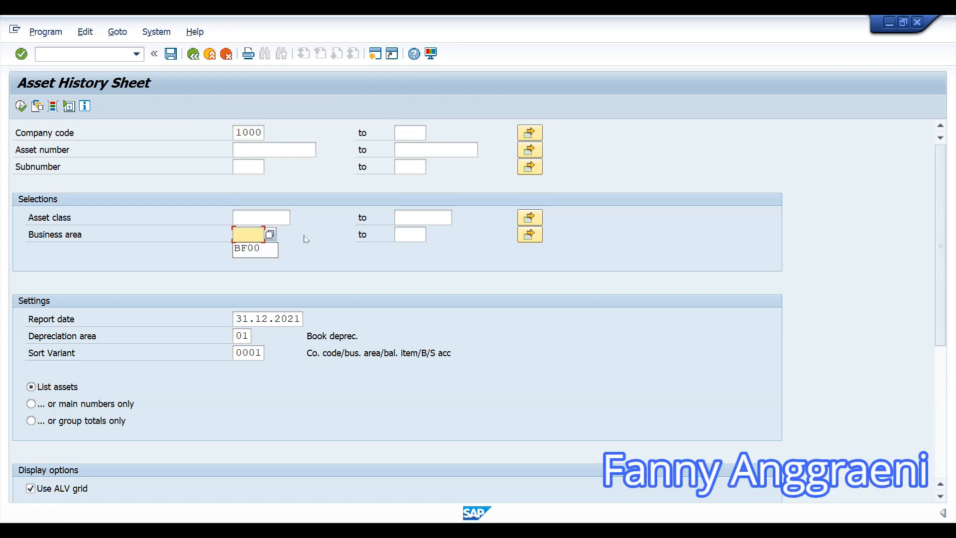
key(Escape)
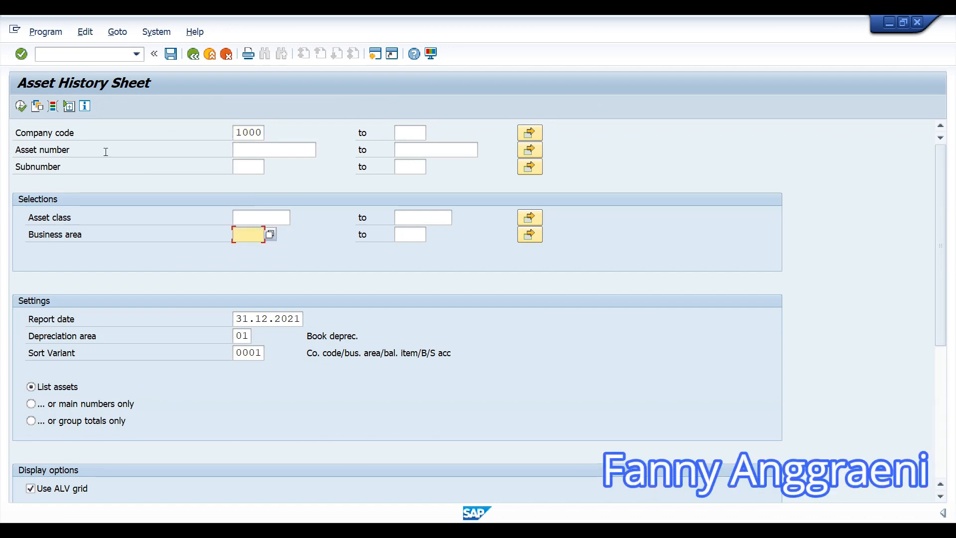
click(21, 105)
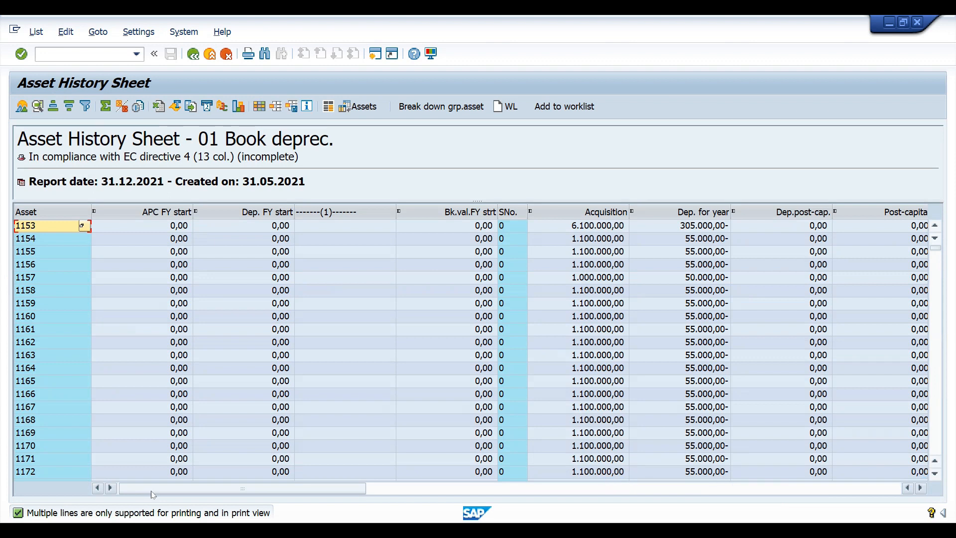
Examine the asset descriptions, transfers and current APC of the Hamburg office buildings in the Asset History Sheet
drag(153, 494, 592, 495)
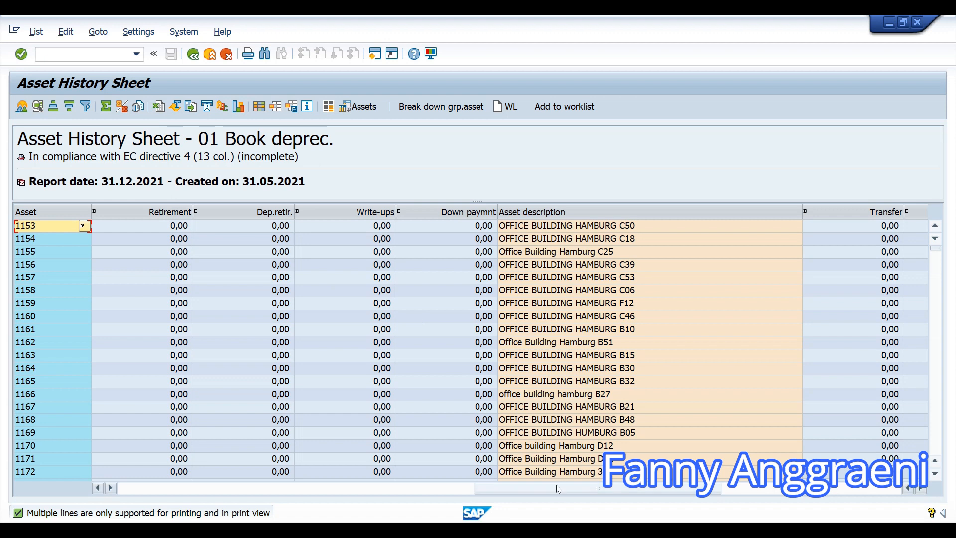
drag(561, 491, 731, 494)
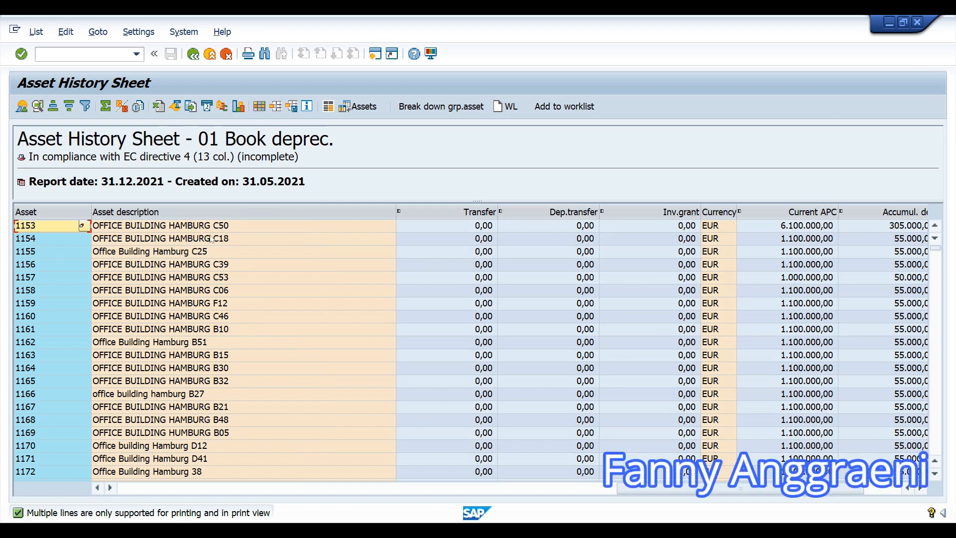
scroll(216, 261, down, 1)
scroll(215, 260, down, 11)
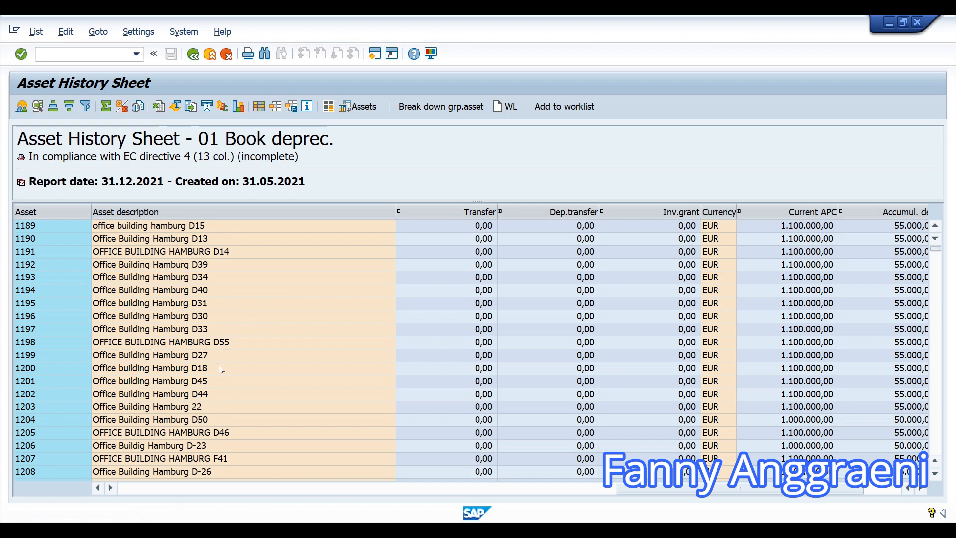
scroll(177, 345, down, 3)
scroll(181, 344, down, 9)
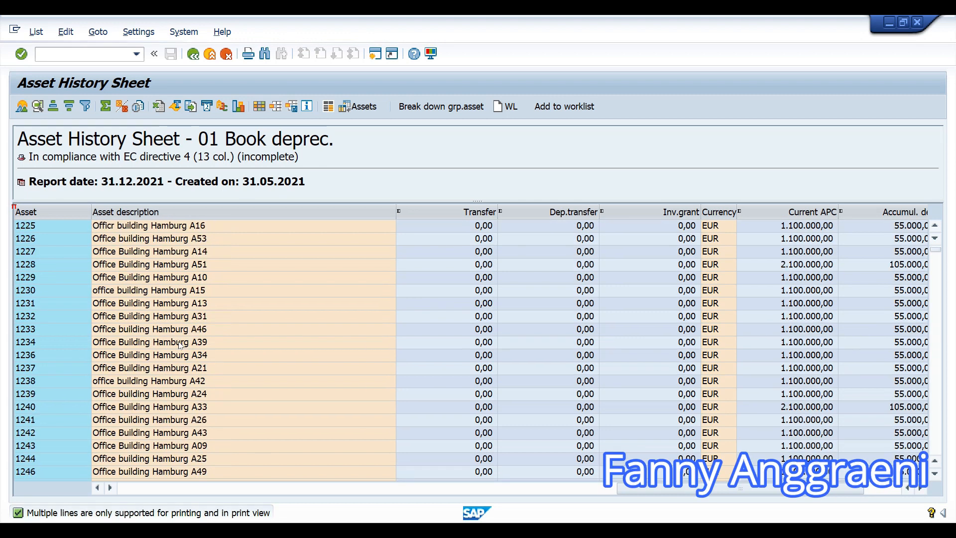
scroll(180, 345, down, 13)
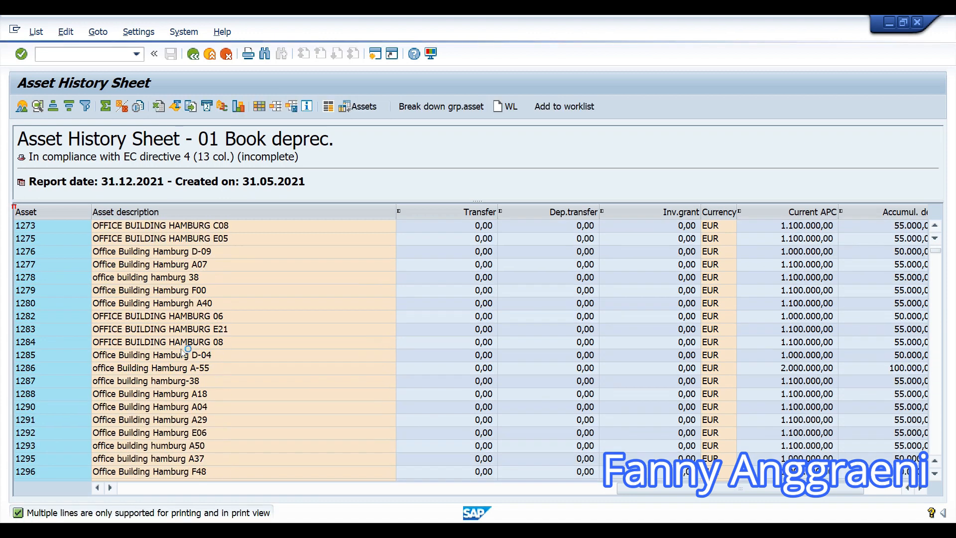
scroll(182, 352, down, 2)
scroll(183, 352, down, 3)
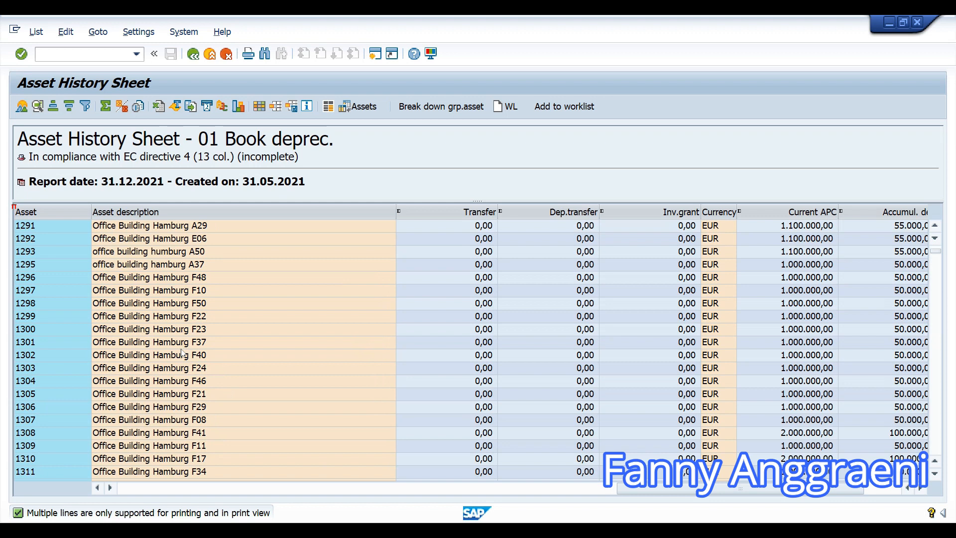
scroll(182, 353, down, 1)
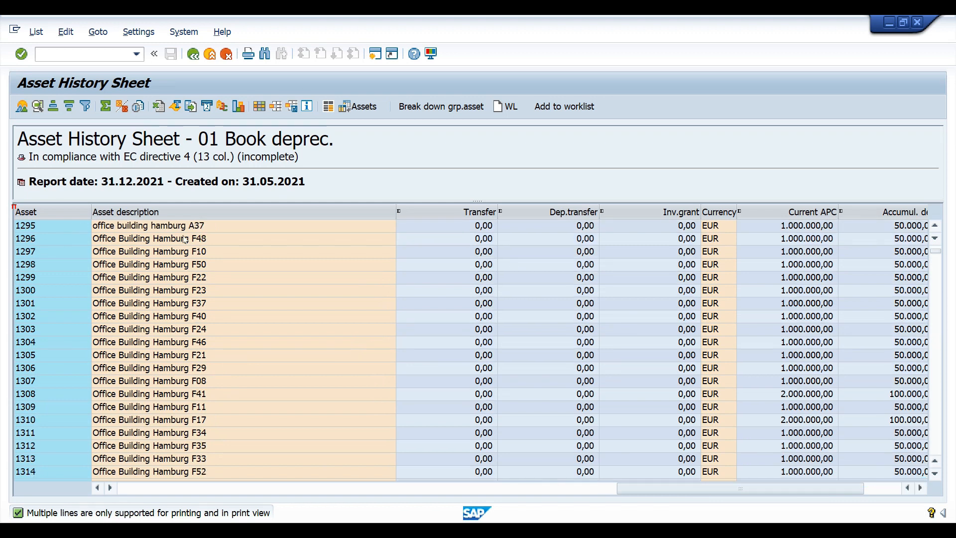
Check the current APC of asset 1279, Office Building Hamburg F00, and end the Asset History Sheet transaction
click(46, 242)
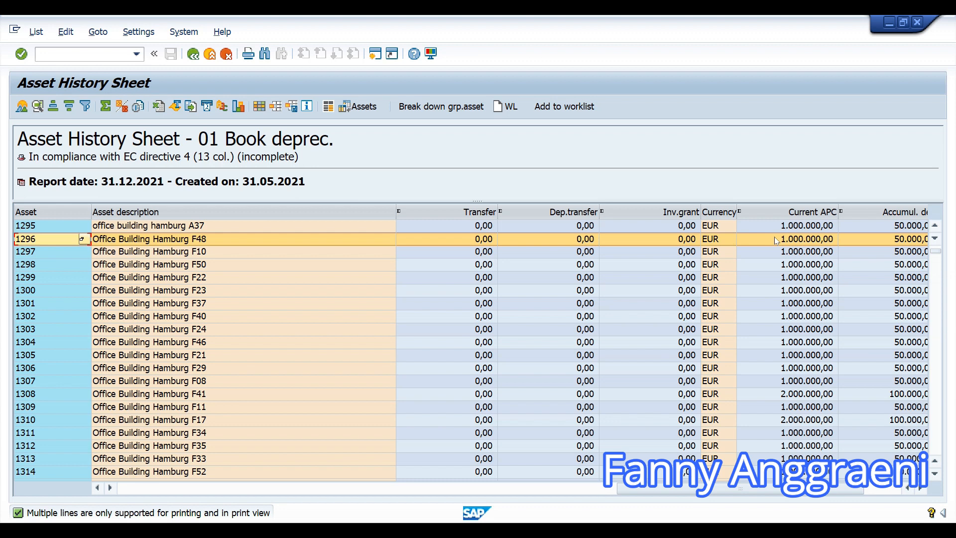
scroll(288, 355, up, 5)
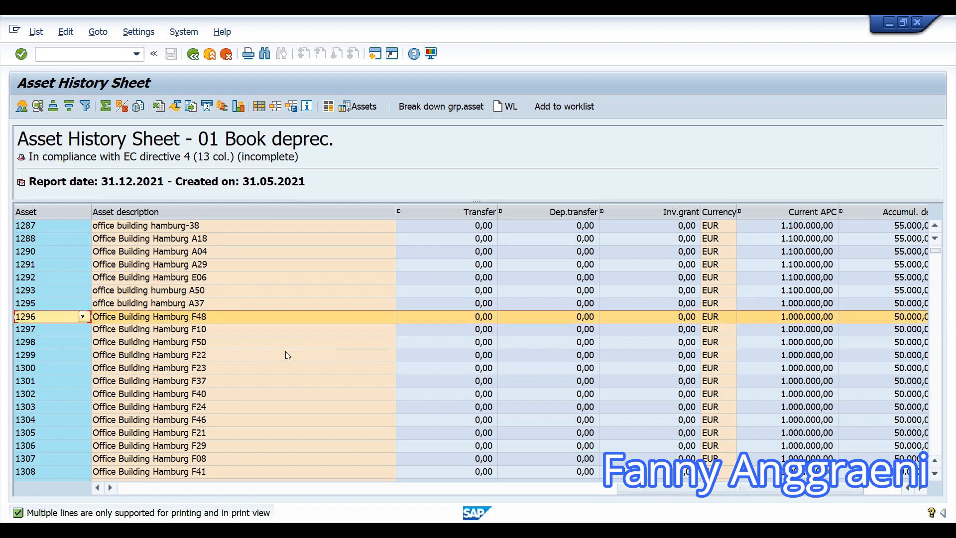
click(308, 252)
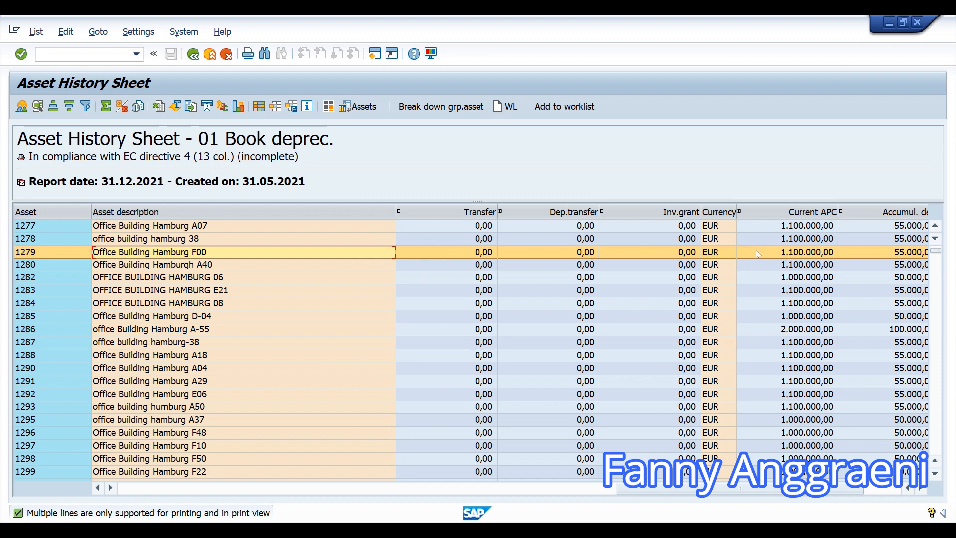
scroll(800, 307, down, 9)
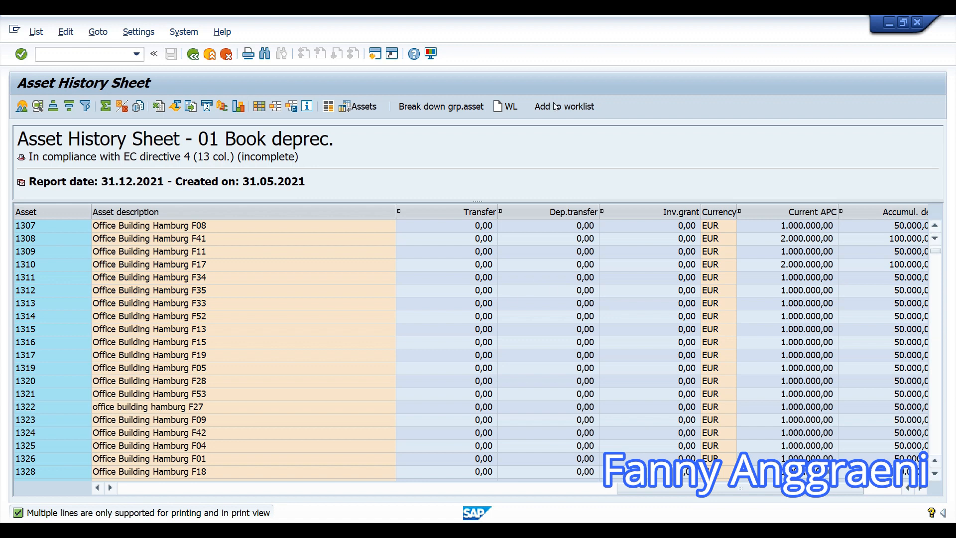
click(78, 51)
text(/n)
key(Return)
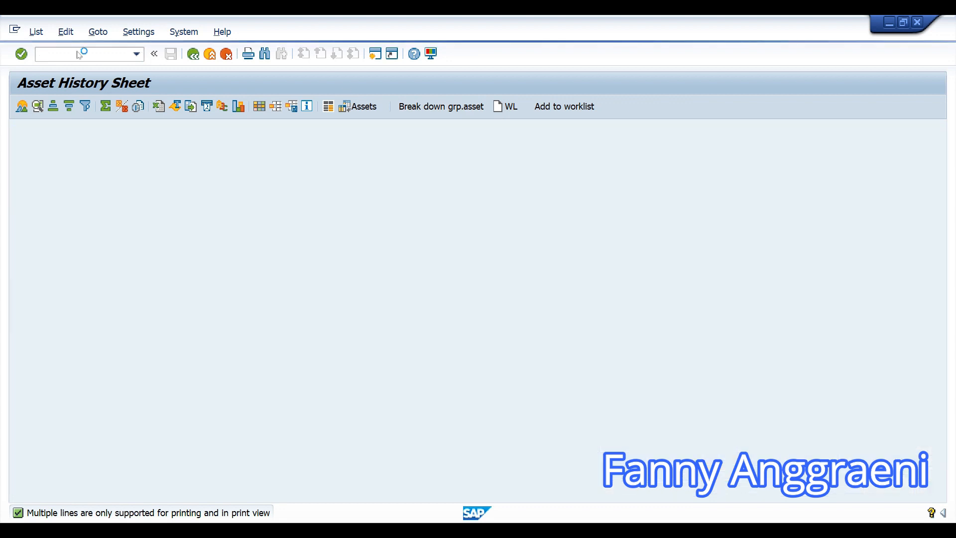